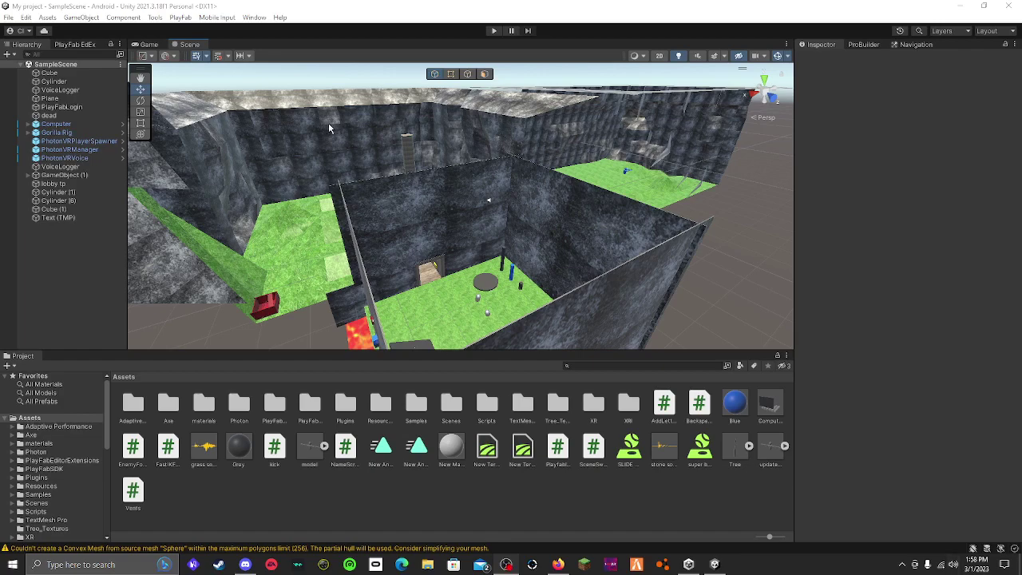
Examine the walled room and the lava cube beneath it, including the cube's Move Up, Reset Height and Teleporter With Delay script settings.
{"action": "right_click_drag", "start_coordinate": [523, 141], "coordinate": [333, 153]}
{"action": "key", "text": "w"}
{"action": "left_click", "coordinate": [401, 137]}
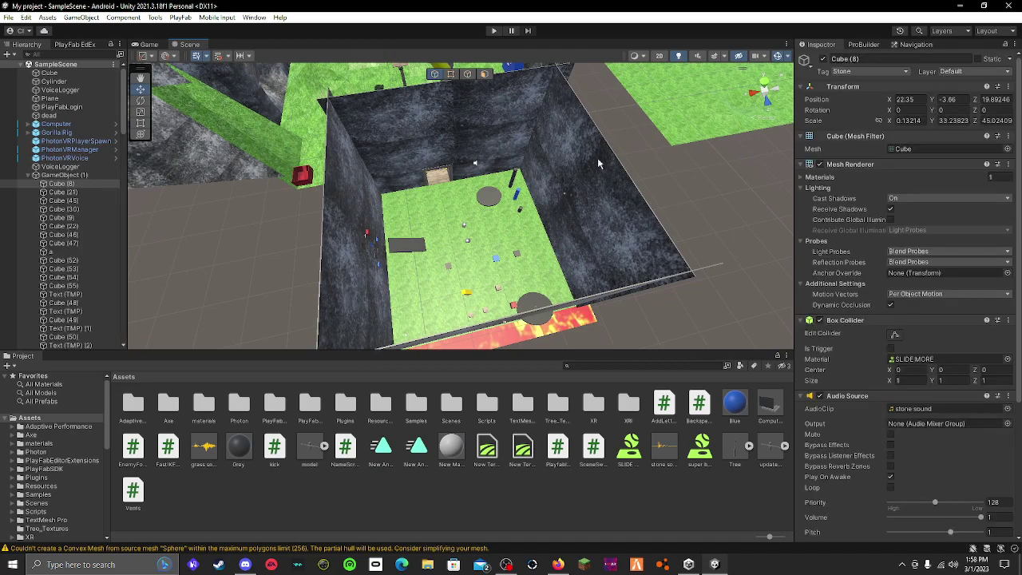
{"action": "left_click", "coordinate": [598, 158]}
{"action": "right_click_drag", "start_coordinate": [601, 159], "coordinate": [611, 136]}
{"action": "left_click", "coordinate": [517, 181]}
{"action": "right_click_drag", "start_coordinate": [517, 175], "coordinate": [512, 218]}
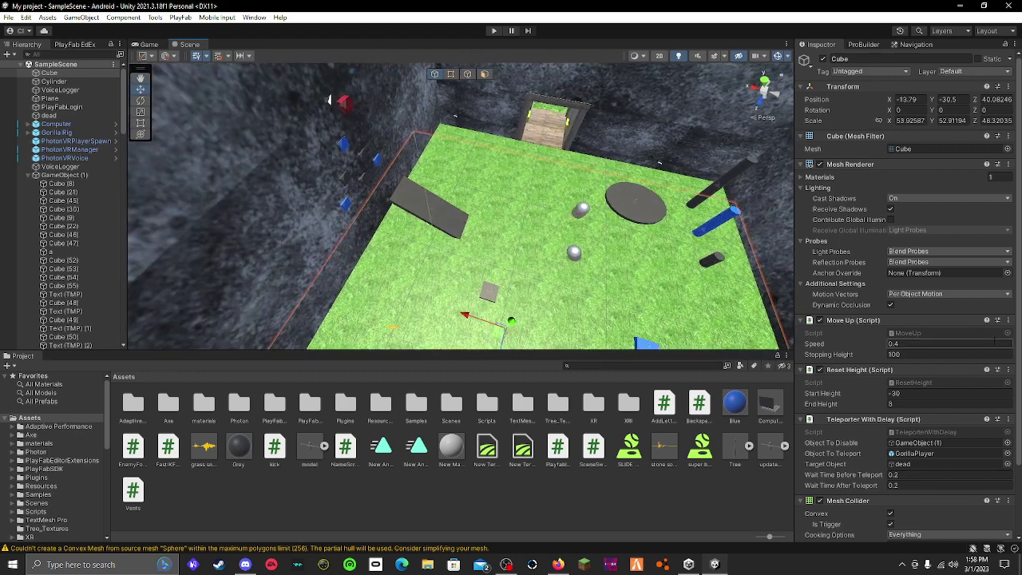
{"action": "scroll", "coordinate": [930, 329], "scroll_direction": "down", "scroll_amount": 1}
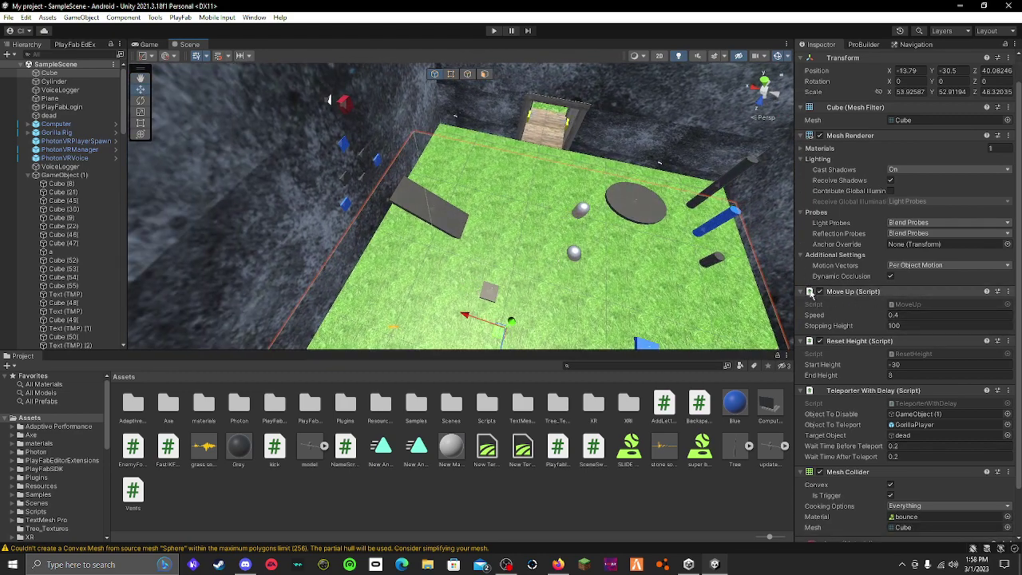
{"action": "right_click_drag", "start_coordinate": [600, 219], "coordinate": [693, 138]}
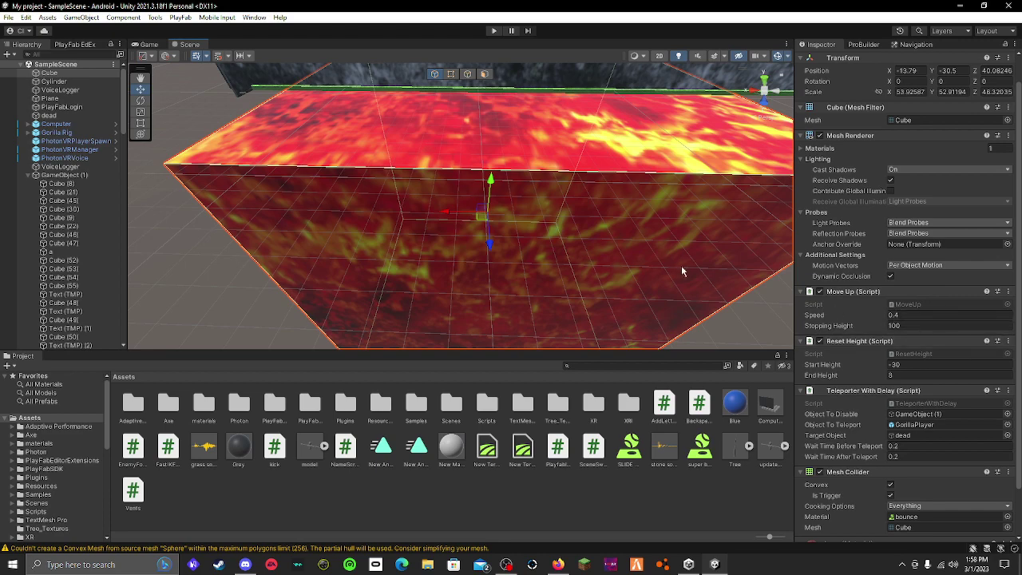
{"action": "right_click_drag", "start_coordinate": [681, 271], "coordinate": [391, 249]}
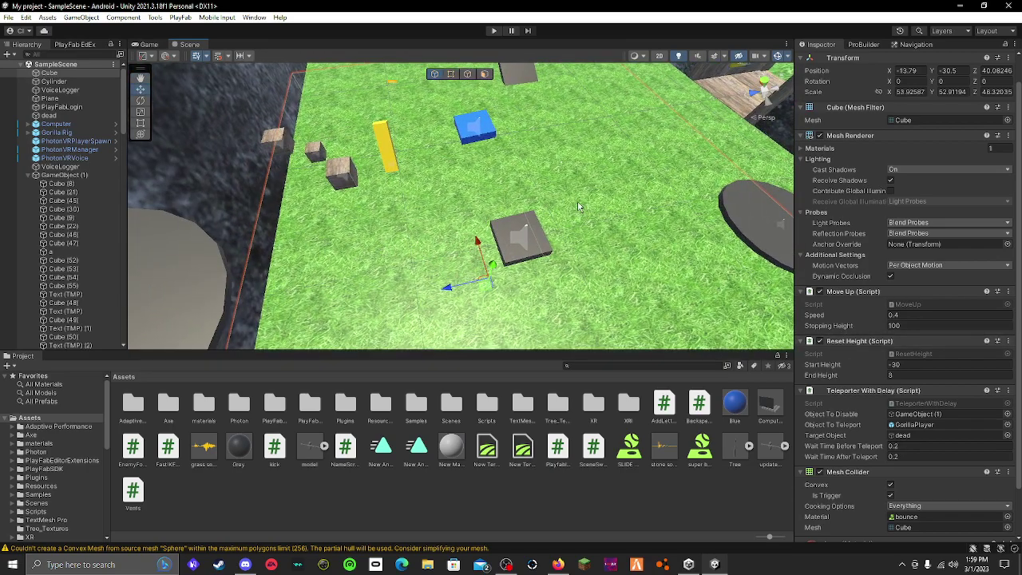
{"action": "right_click_drag", "start_coordinate": [579, 207], "coordinate": [515, 182]}
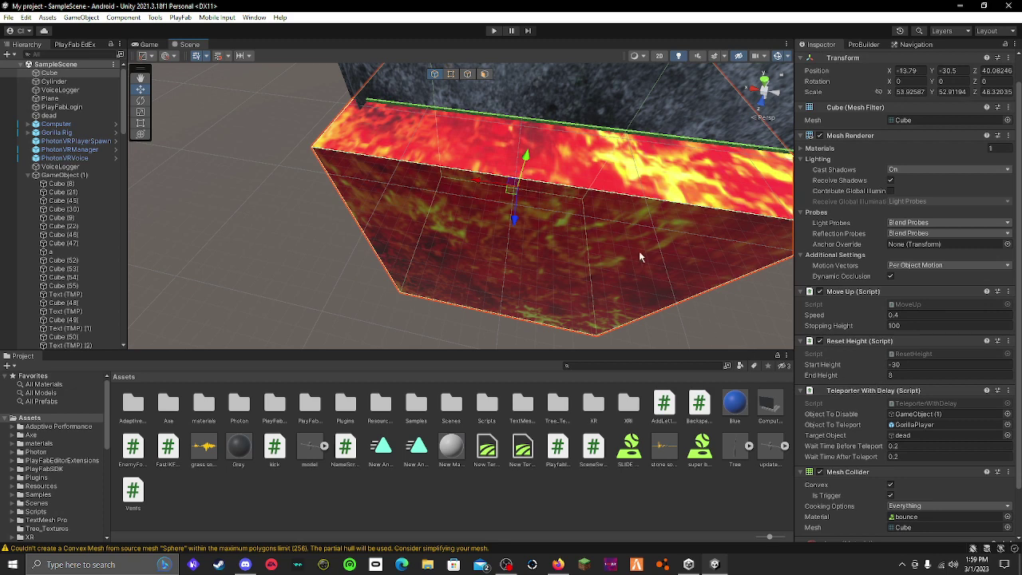
{"action": "right_click_drag", "start_coordinate": [643, 247], "coordinate": [645, 167]}
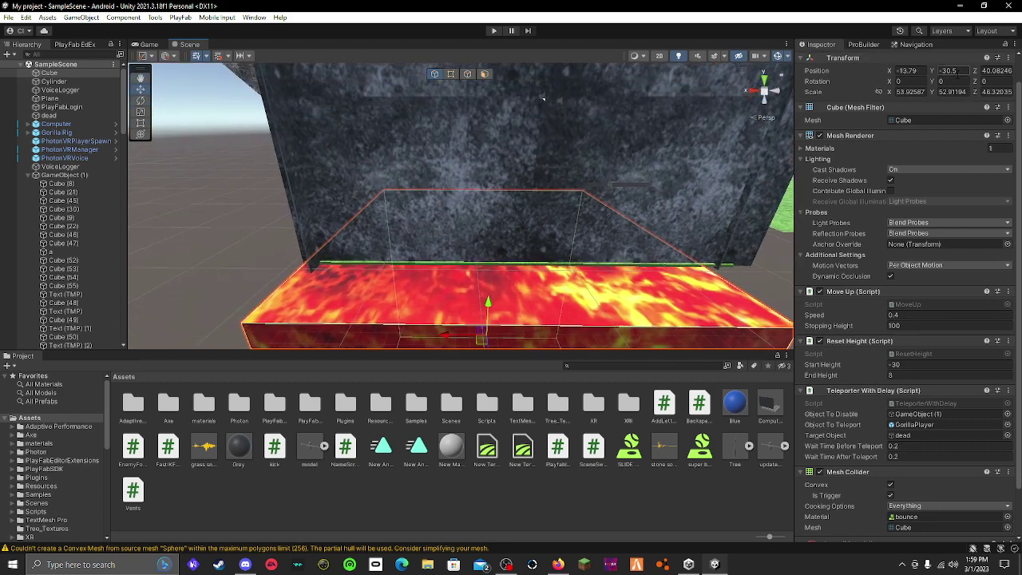
Raise the lava cube up through the room and lower it back below the floor to a Y position of about -30.7.
{"action": "left_click_drag", "start_coordinate": [490, 303], "coordinate": [531, 276]}
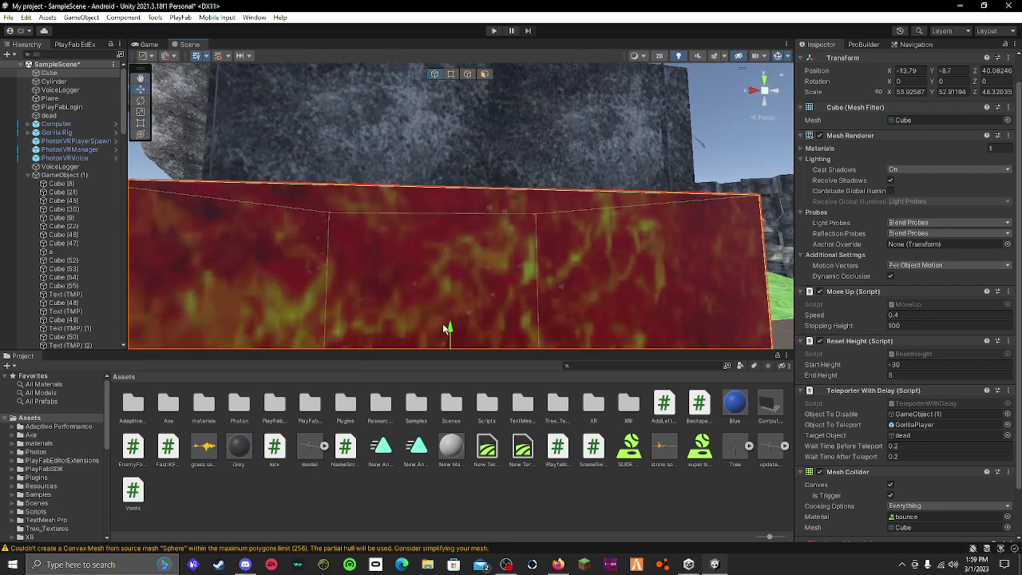
{"action": "left_click", "coordinate": [446, 312]}
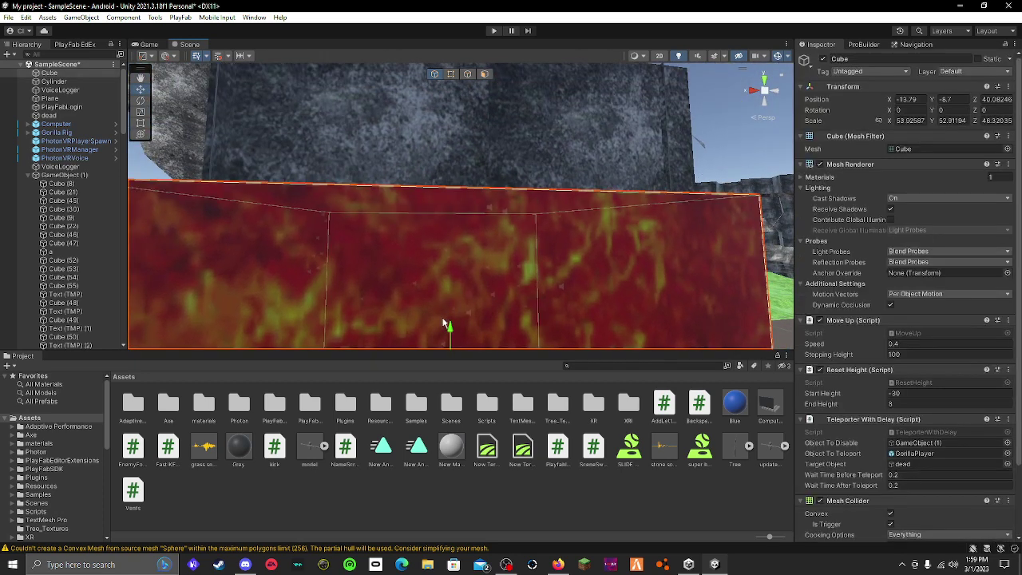
{"action": "left_click_drag", "start_coordinate": [450, 327], "coordinate": [451, 384]}
{"action": "key", "text": "f"}
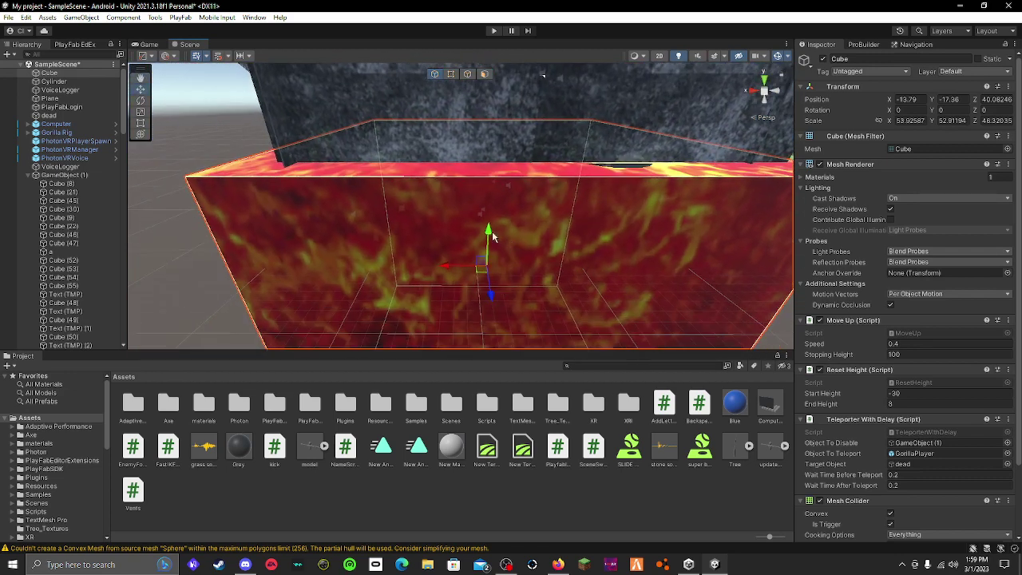
{"action": "left_click_drag", "start_coordinate": [488, 233], "coordinate": [495, 286]}
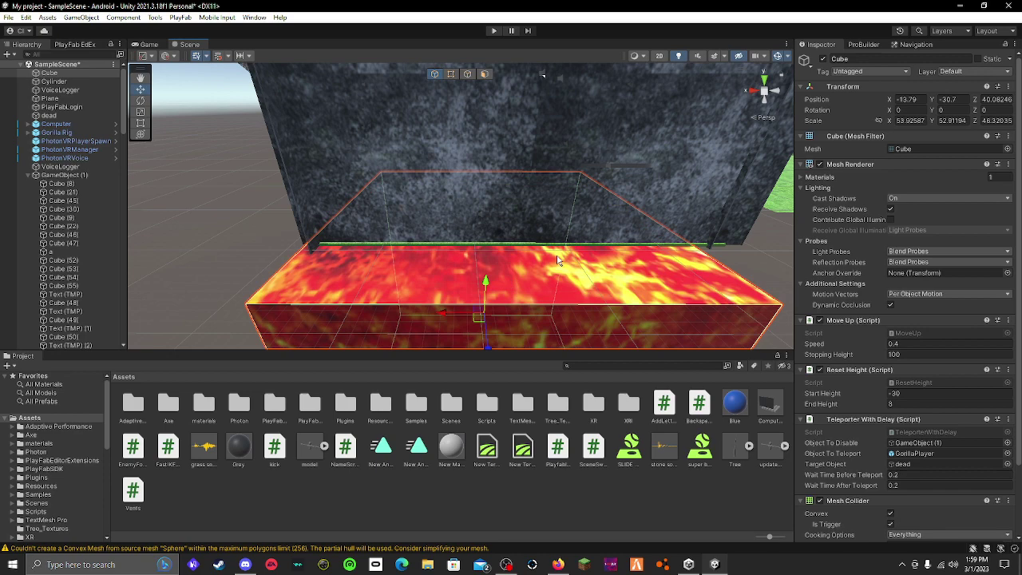
Examine the lava cube's position relative to the room's walls and grass floor, from inside and outside.
{"action": "right_click_drag", "start_coordinate": [709, 209], "coordinate": [809, 217]}
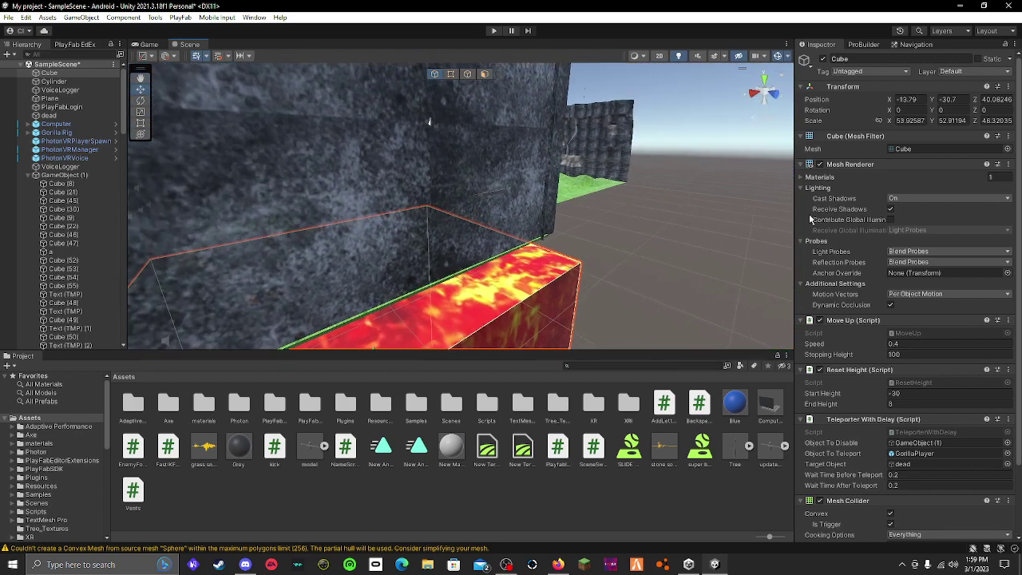
{"action": "right_click_drag", "start_coordinate": [527, 217], "coordinate": [819, 299]}
{"action": "key", "text": "s"}
{"action": "key", "text": "space"}
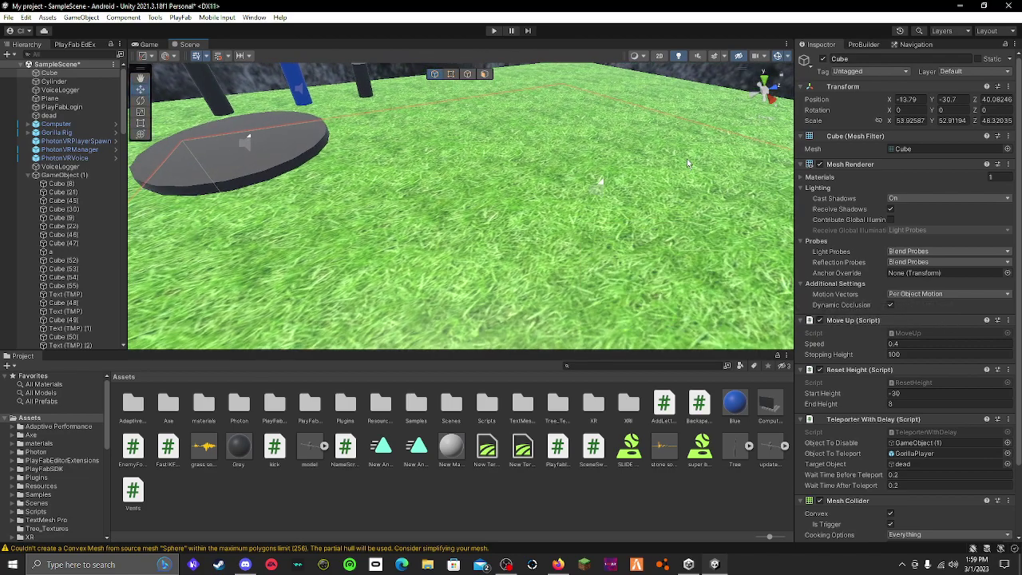
{"action": "left_click", "coordinate": [688, 163]}
{"action": "right_click_drag", "start_coordinate": [688, 163], "coordinate": [22, 219]}
{"action": "key", "text": "w"}
{"action": "key", "text": "s"}
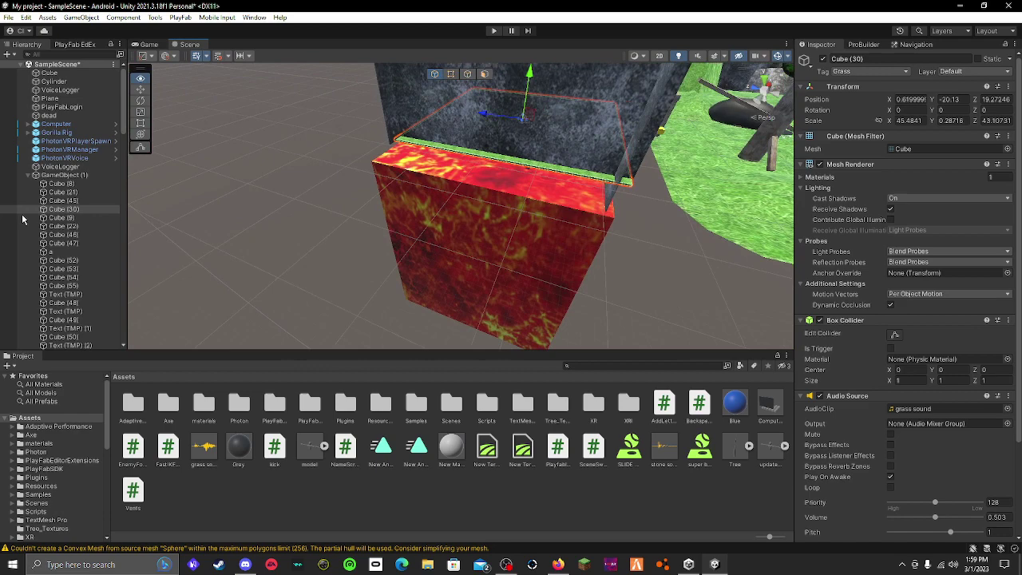
Widen the scene object list and select the lava cube to review its script settings.
{"action": "left_click", "coordinate": [554, 239]}
{"action": "left_click_drag", "start_coordinate": [126, 199], "coordinate": [174, 174]}
{"action": "right_click", "coordinate": [301, 194]}
{"action": "left_click", "coordinate": [320, 173]}
{"action": "right_click_drag", "start_coordinate": [428, 197], "coordinate": [618, 152]}
{"action": "key", "text": "w"}
{"action": "right_click_drag", "start_coordinate": [469, 129], "coordinate": [932, 144]}
{"action": "key", "text": "w"}
{"action": "right_click_drag", "start_coordinate": [431, 218], "coordinate": [395, 251]}
{"action": "key", "text": "w"}
{"action": "key", "text": "s"}
{"action": "left_click", "coordinate": [589, 191]}
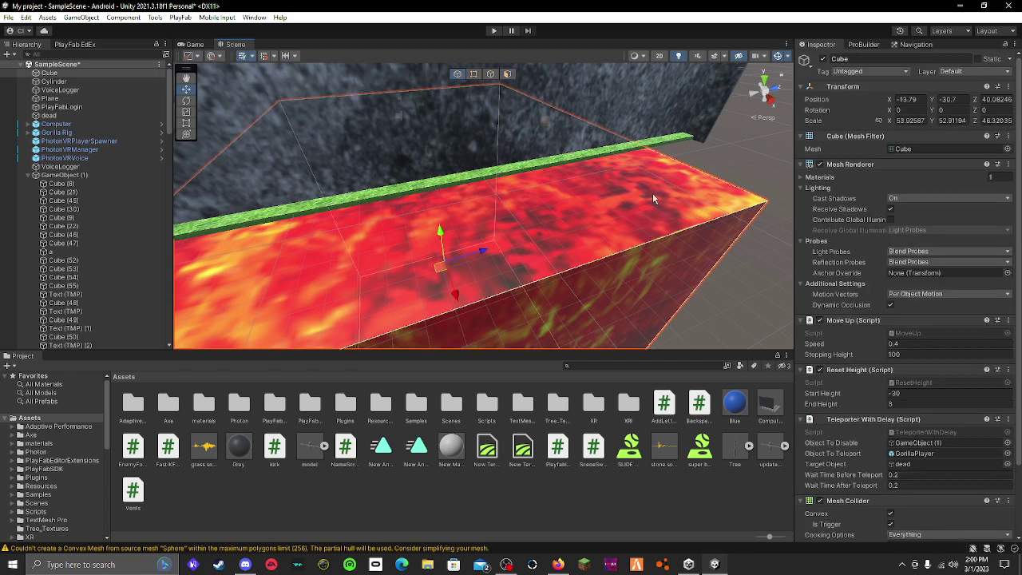
{"action": "scroll", "coordinate": [844, 284], "scroll_direction": "down", "scroll_amount": 1}
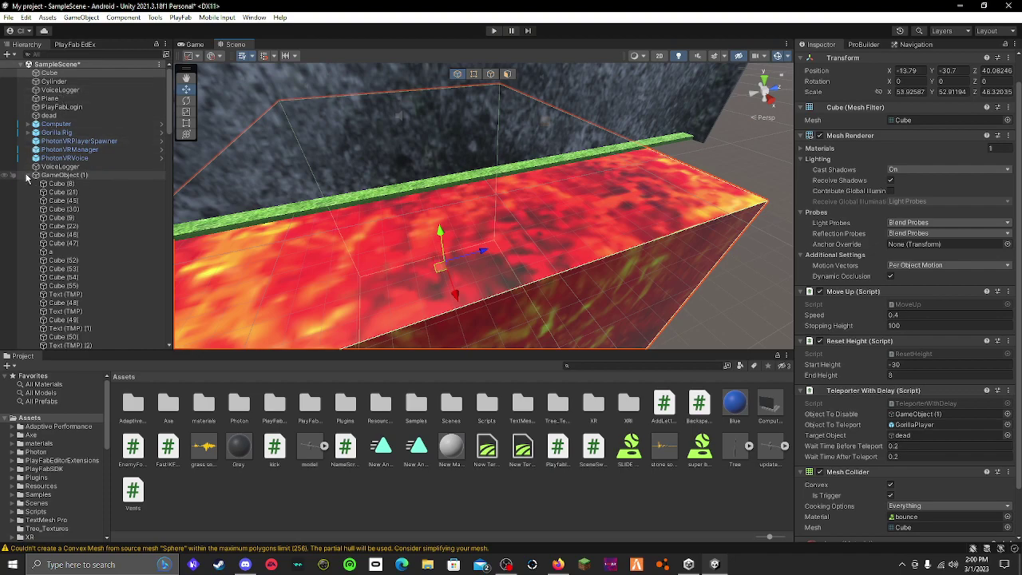
Collapse the GameObject (1) map group and move it to the end of the scene's object list.
{"action": "right_click_drag", "start_coordinate": [623, 193], "coordinate": [506, 155]}
{"action": "key", "text": "s"}
{"action": "key", "text": "w"}
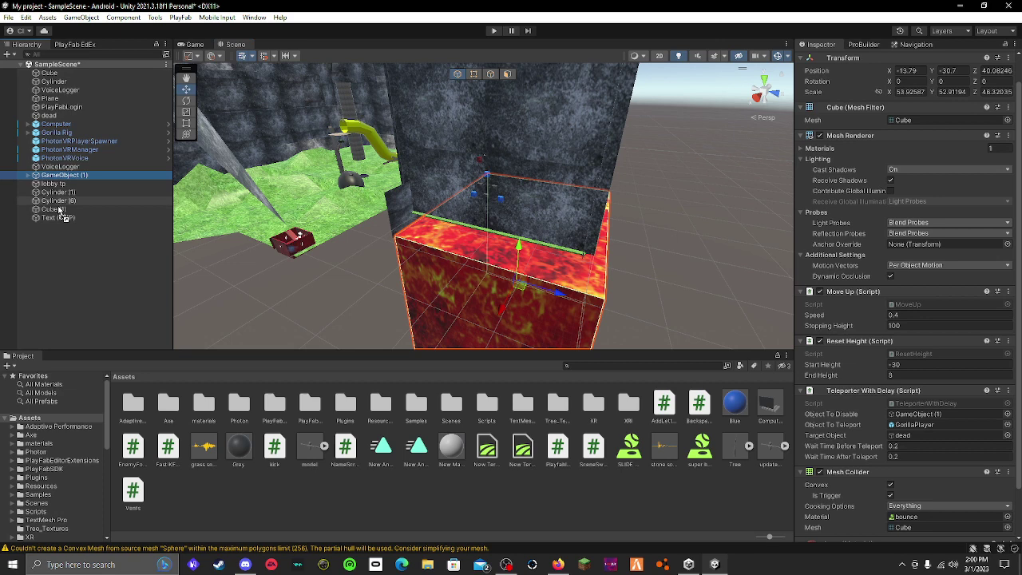
{"action": "left_click_drag", "start_coordinate": [63, 230], "coordinate": [62, 228]}
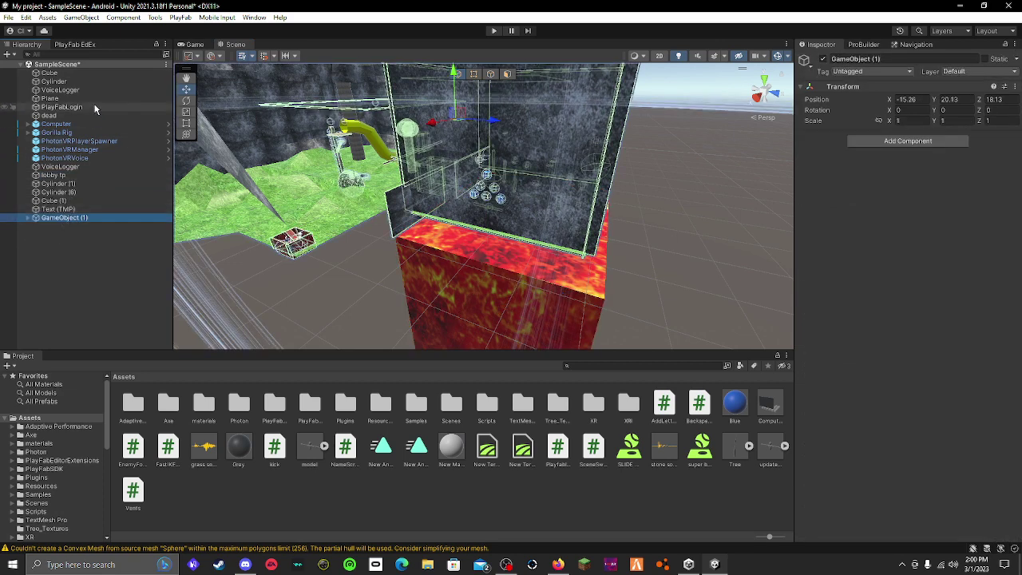
Inspect the Computer, PhotonVRManager and dead objects, and look over the "You Died" room around the dead teleport target.
{"action": "left_click", "coordinate": [68, 131]}
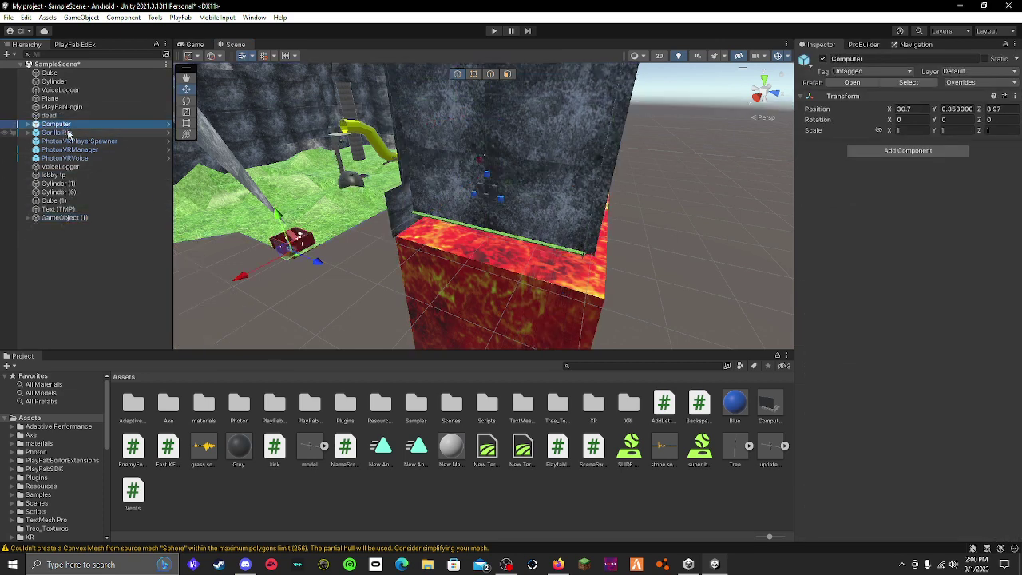
{"action": "left_click", "coordinate": [74, 141]}
{"action": "left_click", "coordinate": [80, 151]}
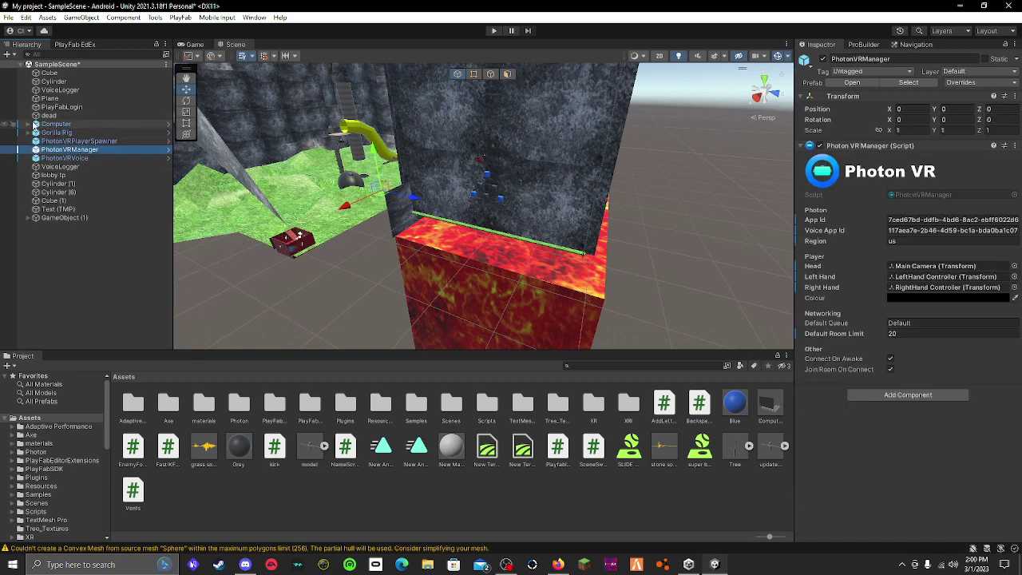
{"action": "left_click", "coordinate": [56, 117]}
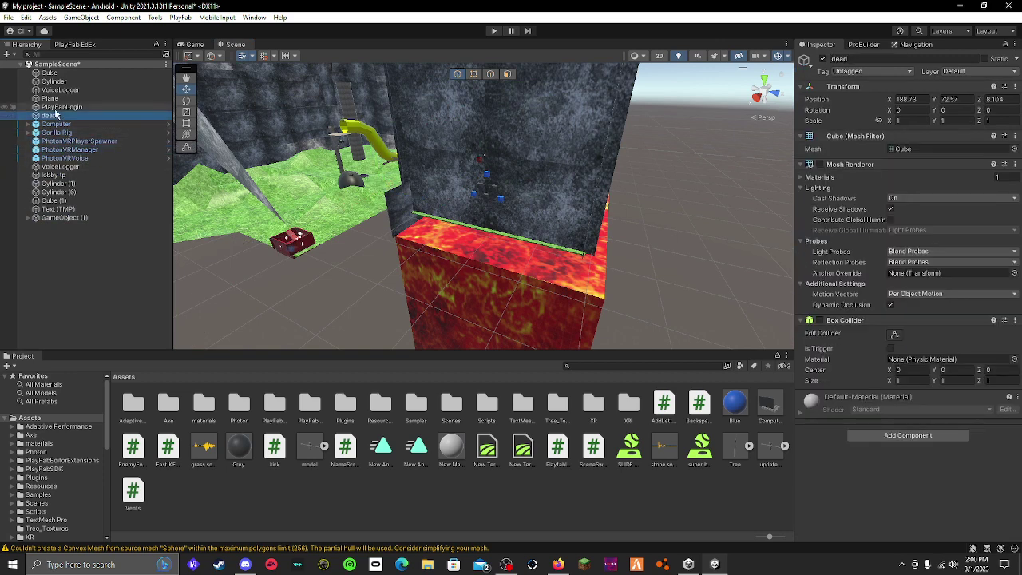
{"action": "key", "text": "f"}
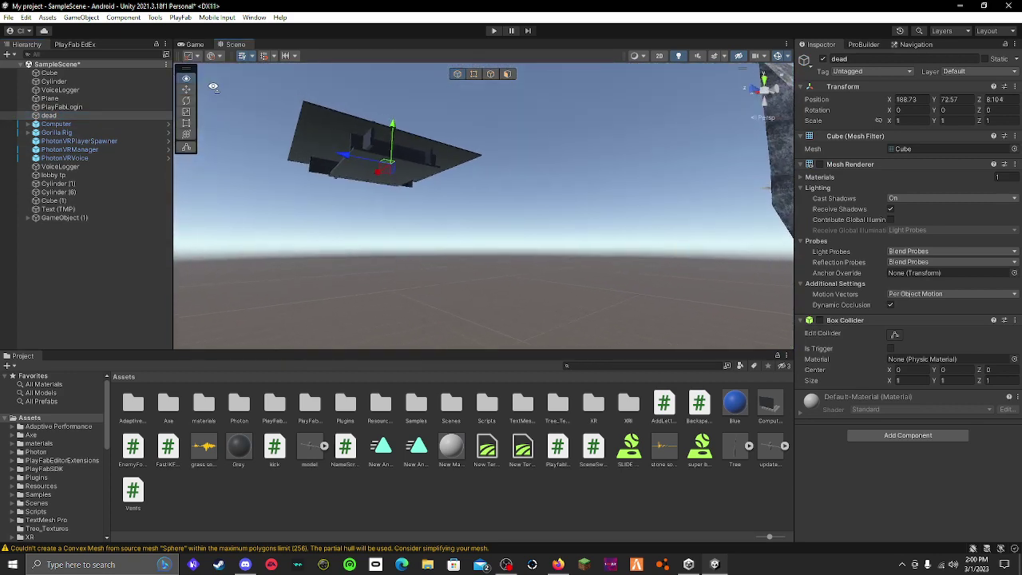
{"action": "right_click_drag", "start_coordinate": [213, 85], "coordinate": [768, 206]}
{"action": "key", "text": "w"}
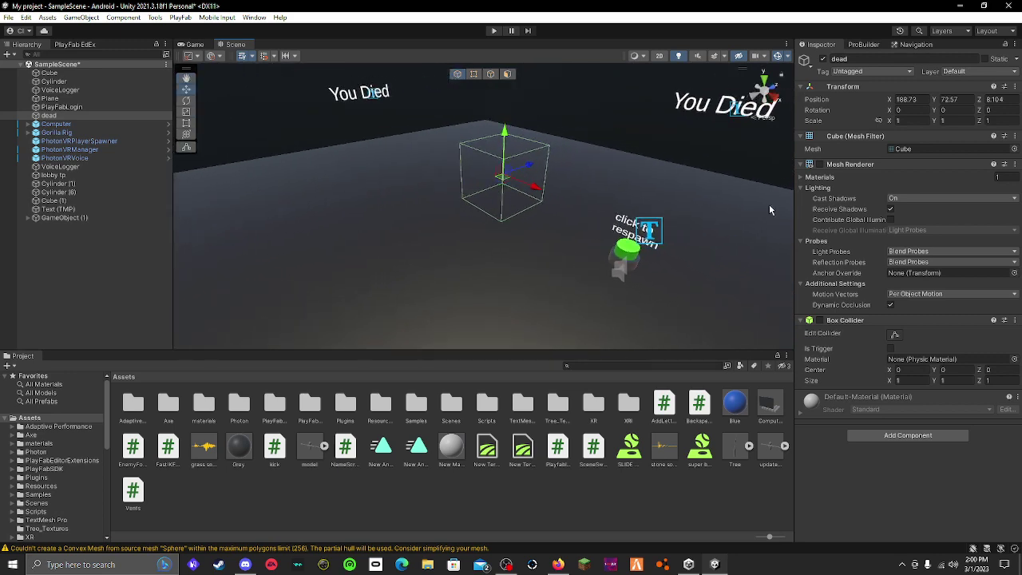
{"action": "right_click_drag", "start_coordinate": [697, 93], "coordinate": [678, 136]}
{"action": "right_click_drag", "start_coordinate": [565, 138], "coordinate": [4, 74]}
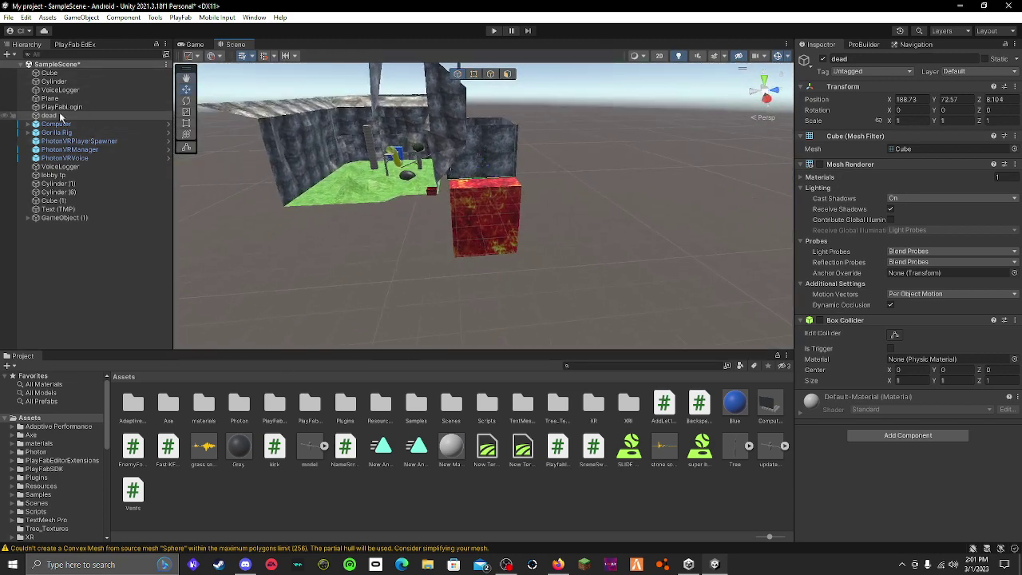
Inspect the lava cube, the GameObject (1) map group and the "coming soon" text in the scene.
{"action": "left_click", "coordinate": [470, 177]}
{"action": "right_click_drag", "start_coordinate": [495, 208], "coordinate": [629, 163]}
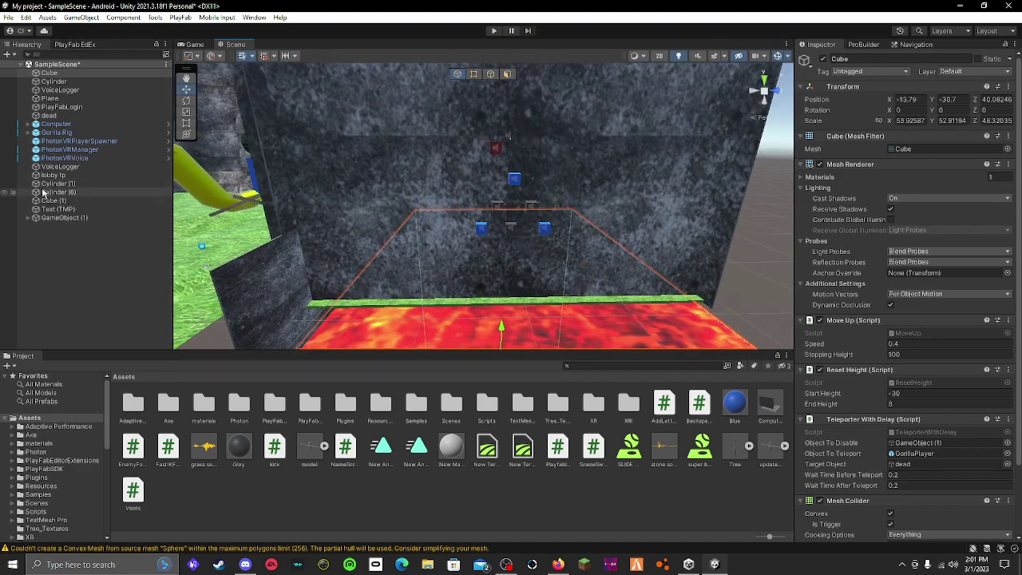
{"action": "left_click", "coordinate": [62, 218]}
{"action": "double_click", "coordinate": [86, 216]}
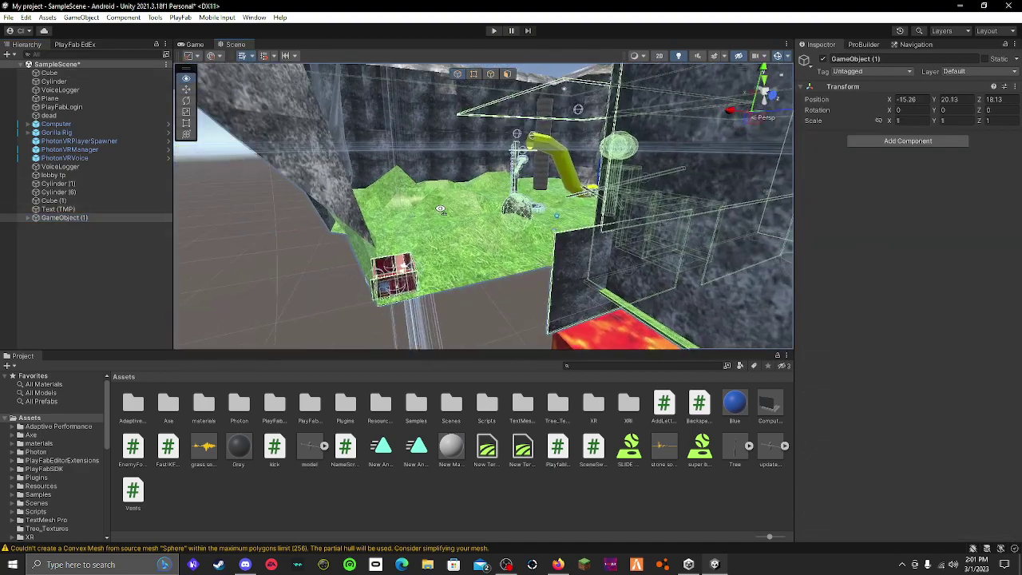
{"action": "double_click", "coordinate": [85, 210]}
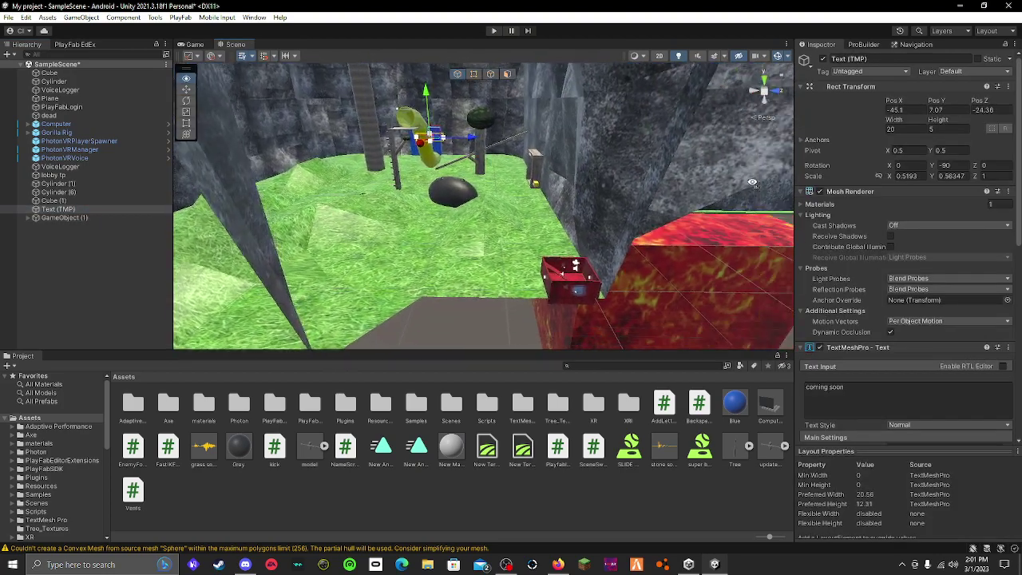
{"action": "mouse_move", "coordinate": [752, 183]}
{"action": "right_mouse_down"}
{"action": "mouse_move", "coordinate": [859, 191]}
{"action": "mouse_move", "coordinate": [825, 205]}
{"action": "mouse_move", "coordinate": [741, 194]}
{"action": "right_mouse_up"}
{"action": "key", "text": "w"}
{"action": "key", "text": "d"}
Locate Cylinder (1) in the scene and return to the selected lava cube.
{"action": "left_click", "coordinate": [129, 177]}
{"action": "left_click", "coordinate": [123, 185]}
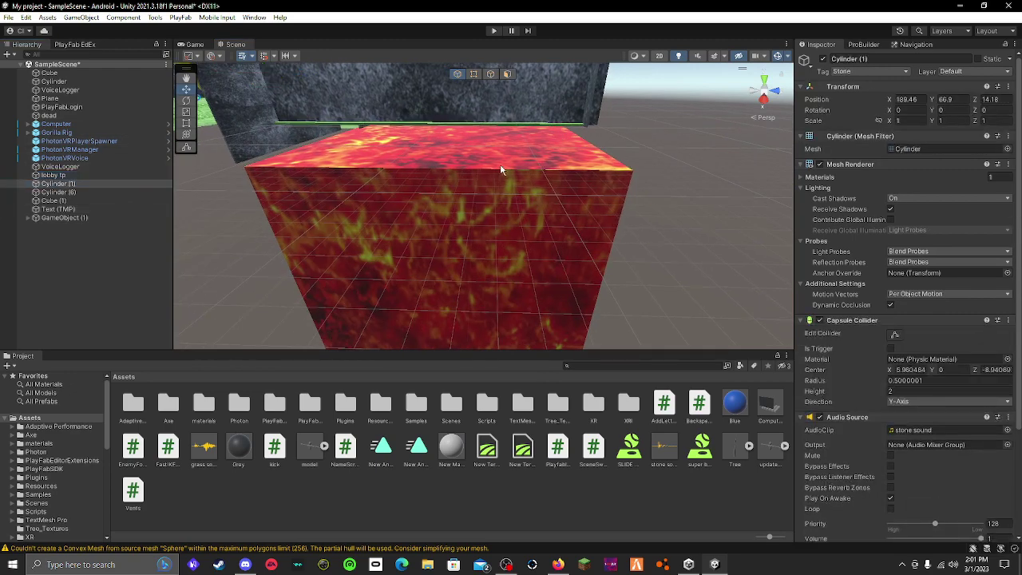
{"action": "key", "text": "f"}
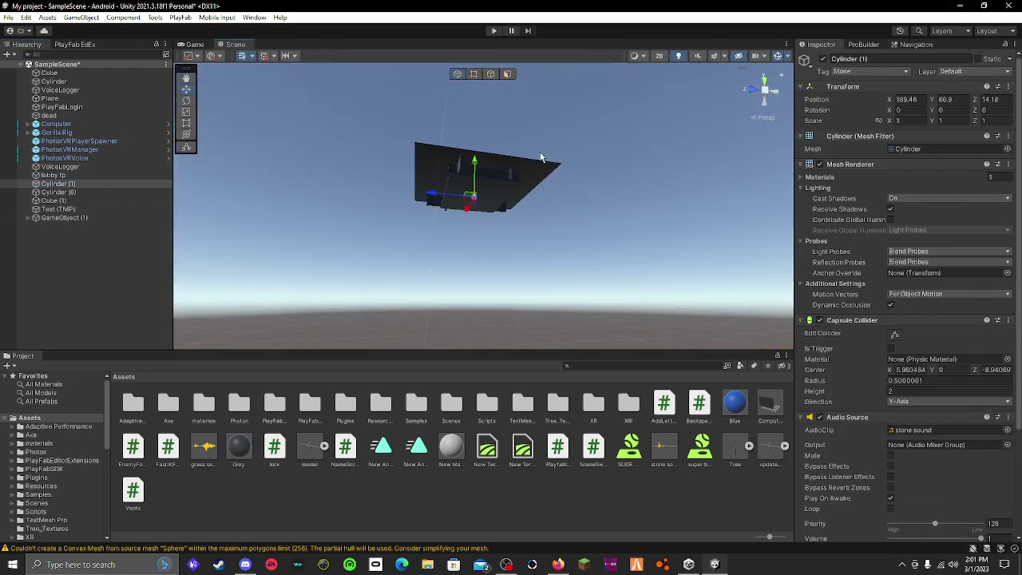
{"action": "right_click_drag", "start_coordinate": [415, 273], "coordinate": [613, 300]}
{"action": "left_click", "coordinate": [613, 300]}
{"action": "right_click_drag", "start_coordinate": [690, 278], "coordinate": [815, 391]}
{"action": "right_click", "coordinate": [49, 232]}
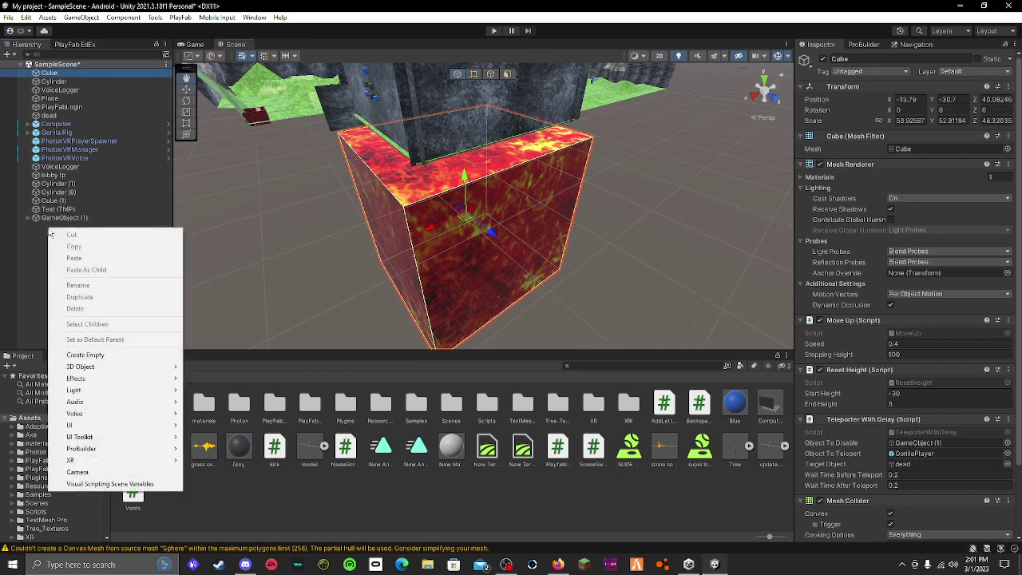
{"action": "left_click", "coordinate": [45, 218]}
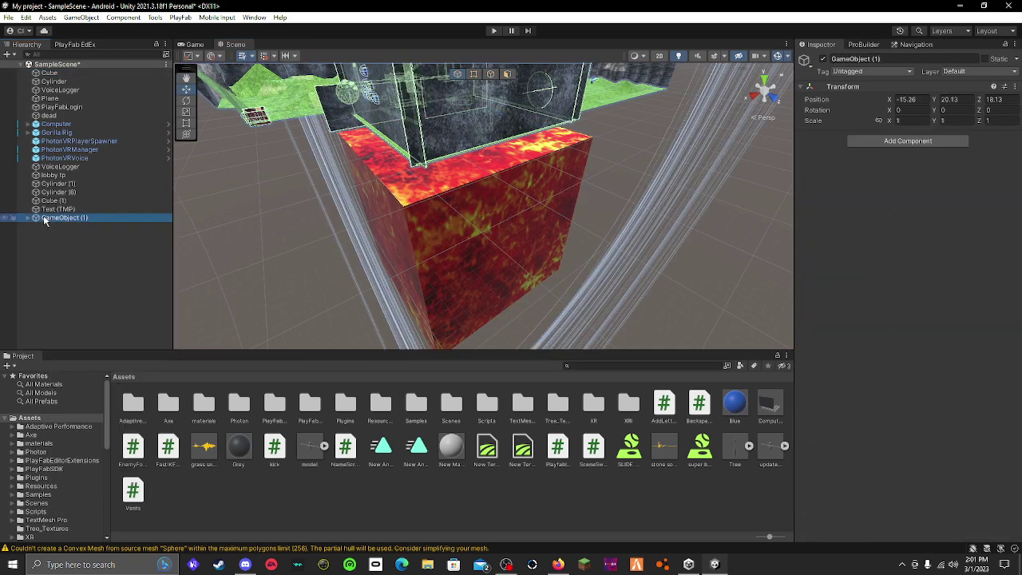
{"action": "left_click", "coordinate": [83, 237]}
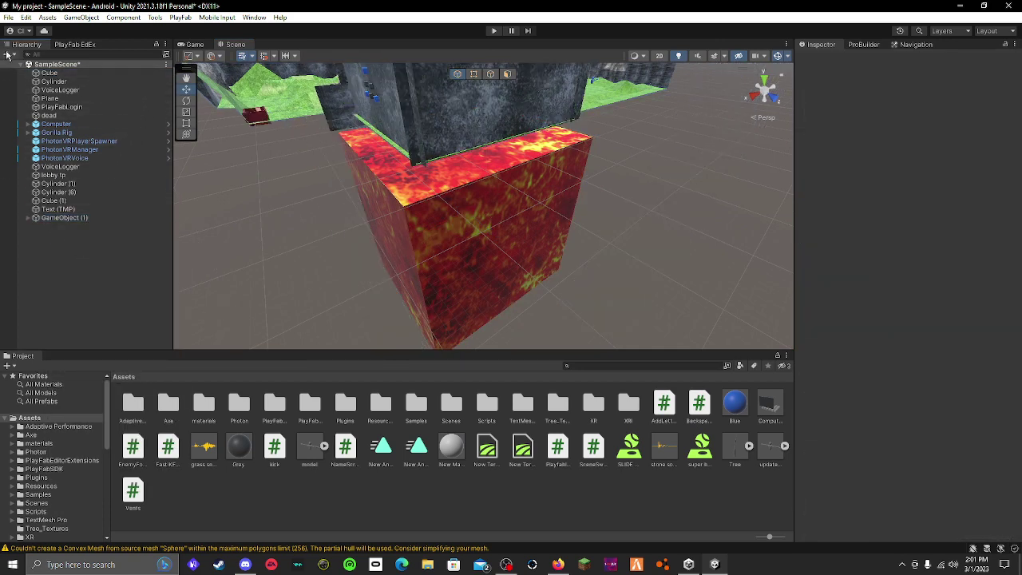
{"action": "left_click", "coordinate": [6, 54]}
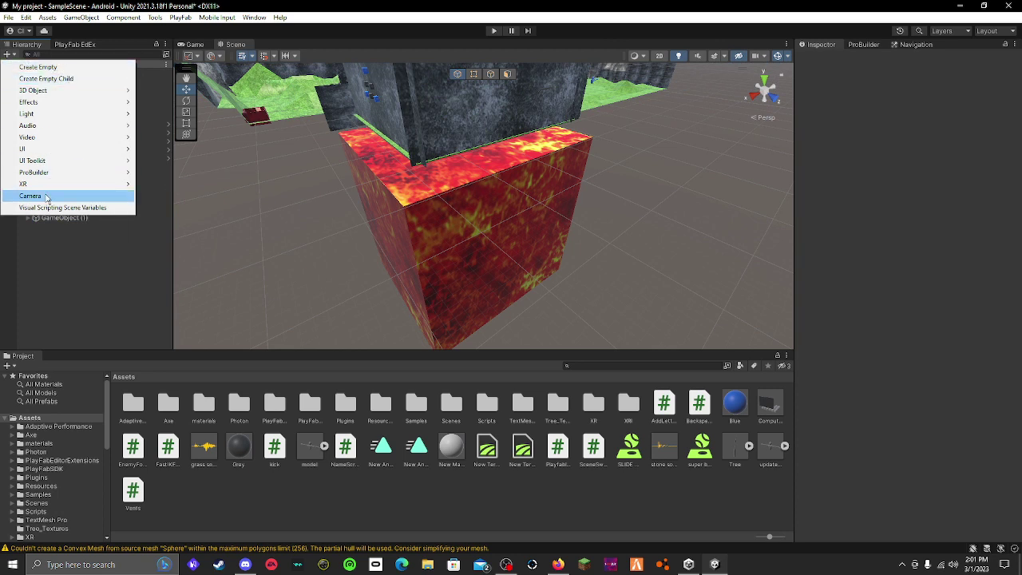
{"action": "left_click", "coordinate": [67, 240]}
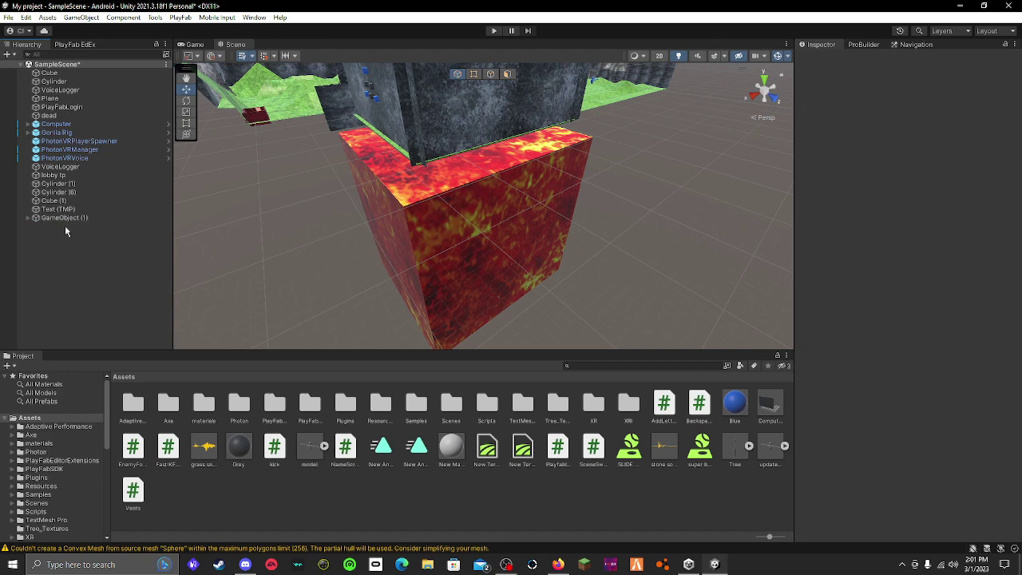
Create an empty game object at the scene's root level.
{"action": "left_click", "coordinate": [62, 217]}
{"action": "left_click", "coordinate": [47, 230]}
{"action": "left_click", "coordinate": [6, 53]}
{"action": "left_click", "coordinate": [50, 68]}
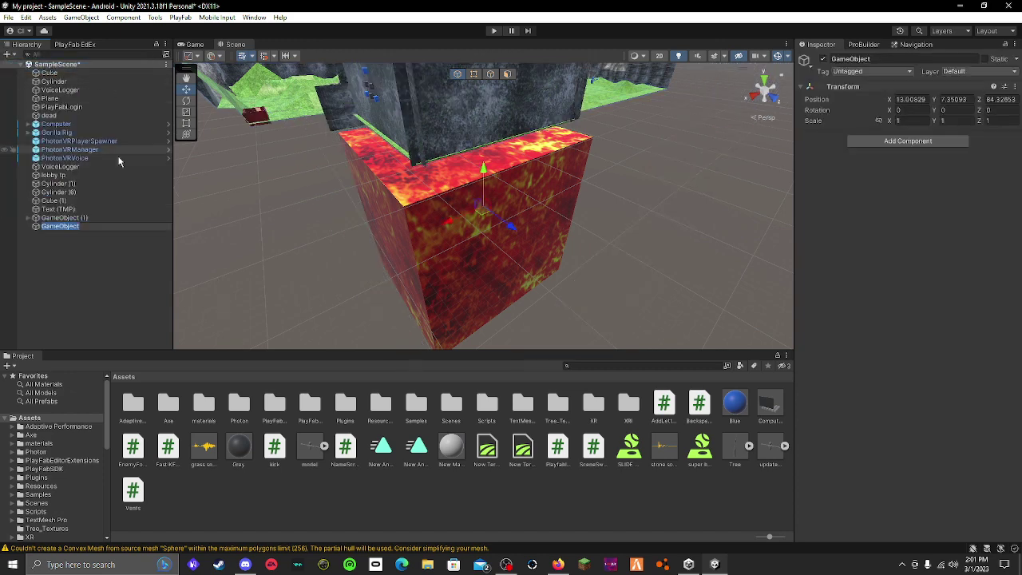
Nest Cylinder (6) under the new empty GameObject and select that parent.
{"action": "left_click", "coordinate": [77, 269]}
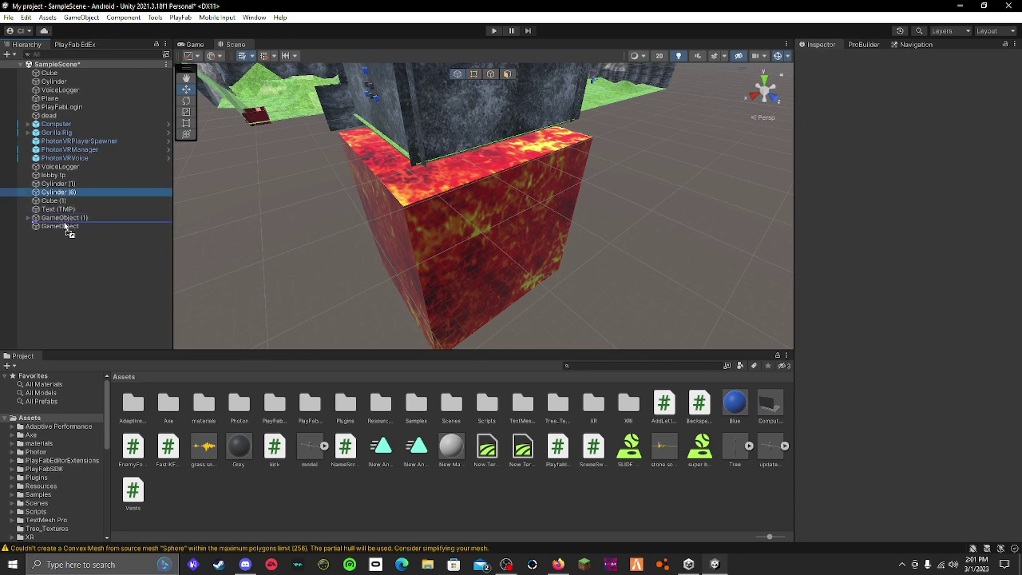
{"action": "left_click_drag", "start_coordinate": [67, 229], "coordinate": [68, 229]}
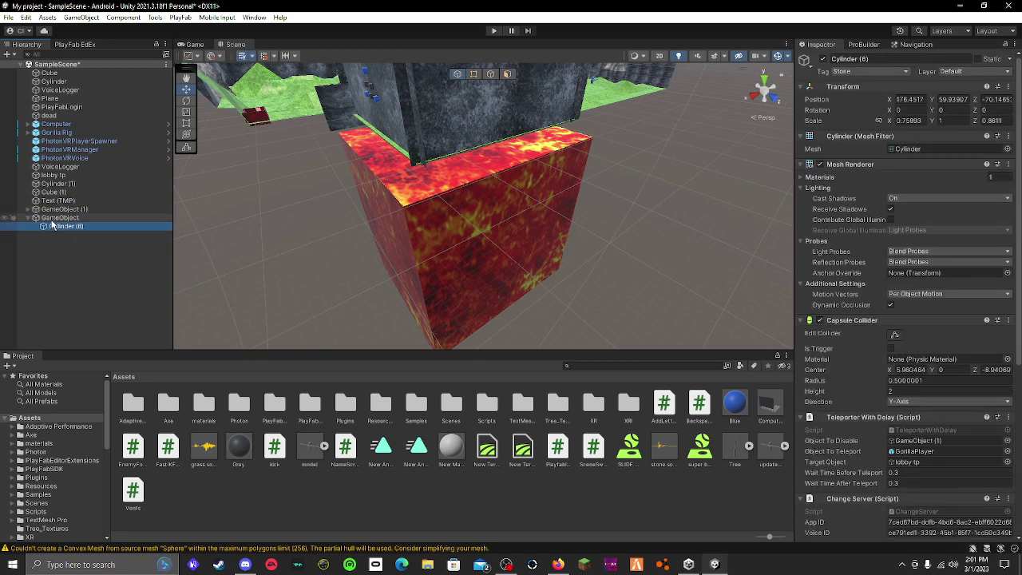
{"action": "left_click", "coordinate": [58, 218]}
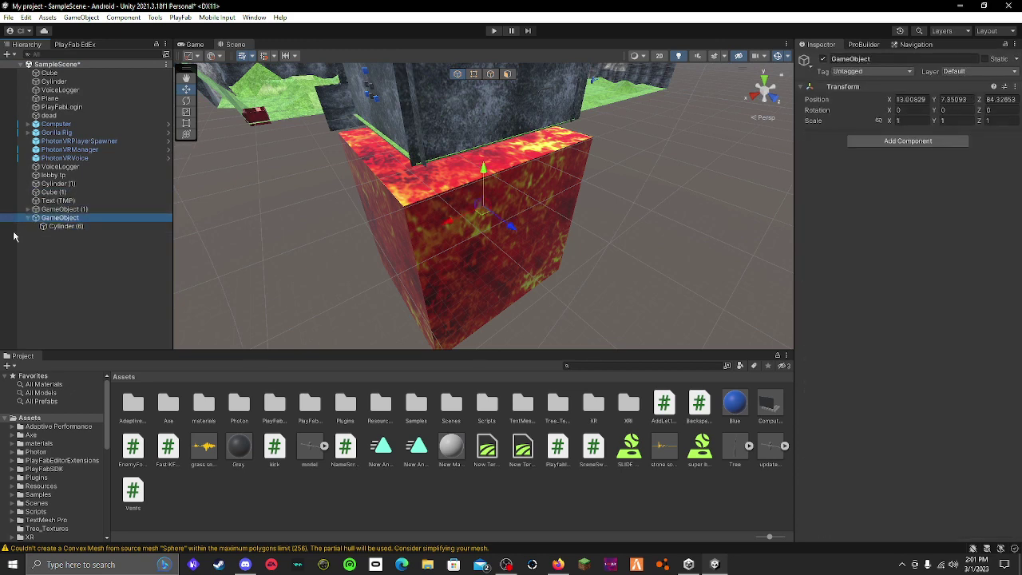
Move Cylinder (6) back out to the scene's root level and delete the empty GameObject.
{"action": "key", "text": "Delete"}
{"action": "key", "text": "ctrl+z"}
{"action": "left_click_drag", "start_coordinate": [50, 228], "coordinate": [48, 186]}
{"action": "left_click", "coordinate": [51, 225]}
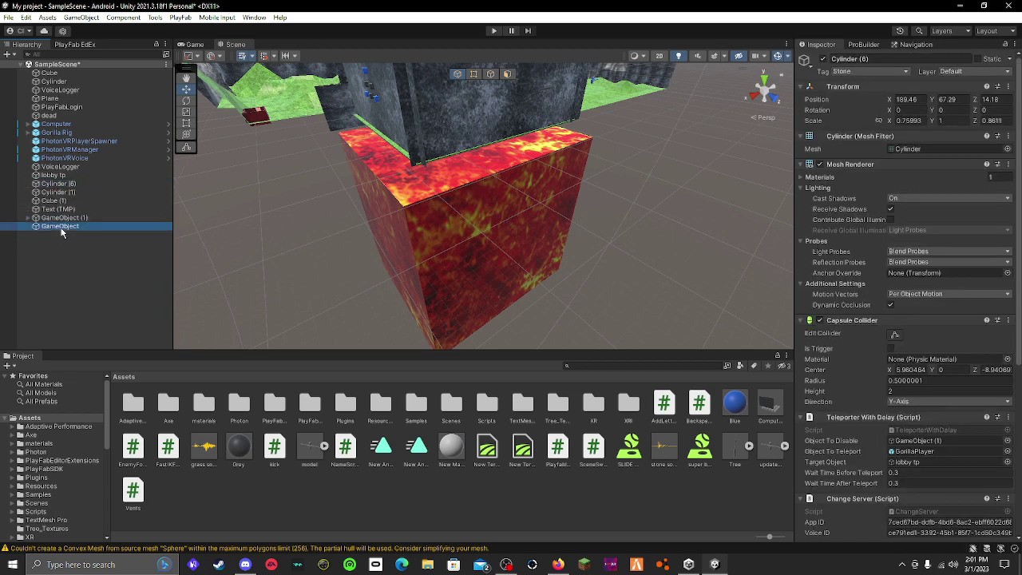
{"action": "key", "text": "Delete"}
Select the lava cube and locate the object referenced by its teleporter's Object To Teleport setting in the hierarchy.
{"action": "right_click_drag", "start_coordinate": [718, 163], "coordinate": [672, 139]}
{"action": "right_click_drag", "start_coordinate": [551, 203], "coordinate": [506, 216]}
{"action": "left_click", "coordinate": [507, 216]}
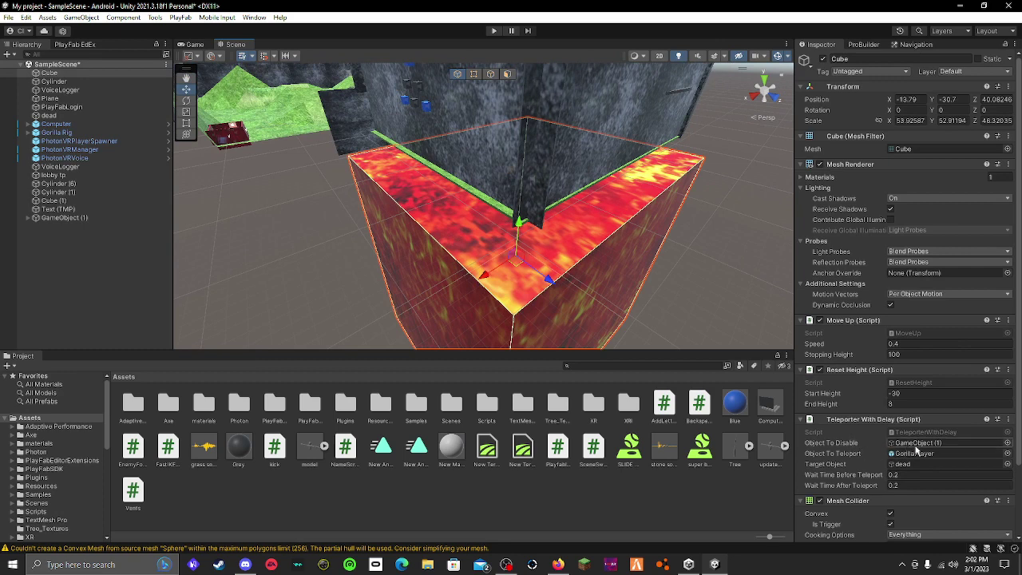
{"action": "left_click", "coordinate": [914, 454]}
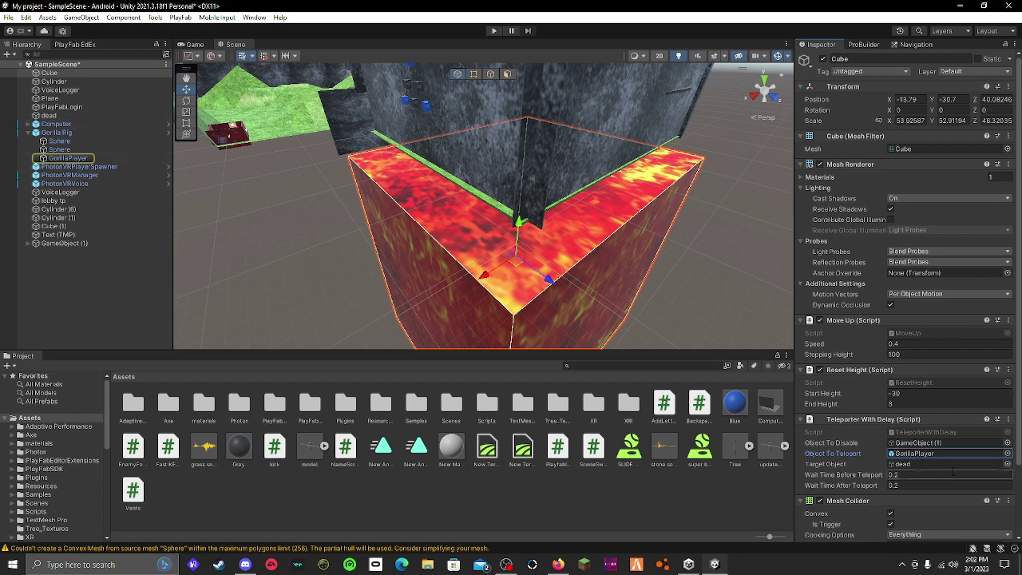
Locate the teleporter's Target Object, select the dead object and inspect its placement in the "You Died" room.
{"action": "right_click_drag", "start_coordinate": [572, 324], "coordinate": [67, 181]}
{"action": "key", "text": "w"}
{"action": "key", "text": "w"}
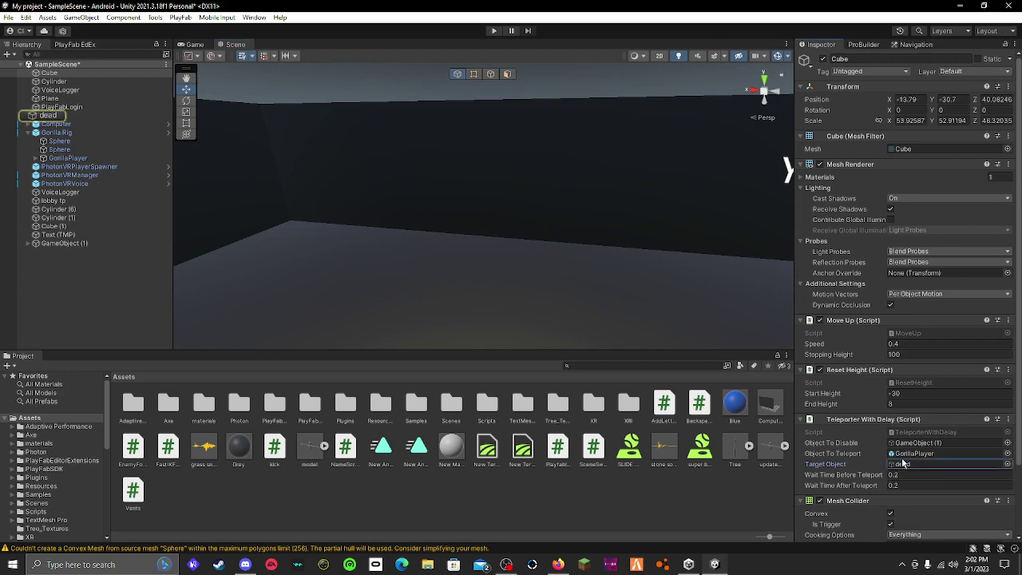
{"action": "left_click", "coordinate": [70, 118]}
{"action": "right_click_drag", "start_coordinate": [470, 204], "coordinate": [851, 178]}
{"action": "key", "text": "w"}
{"action": "key", "text": "a"}
{"action": "key", "text": "s"}
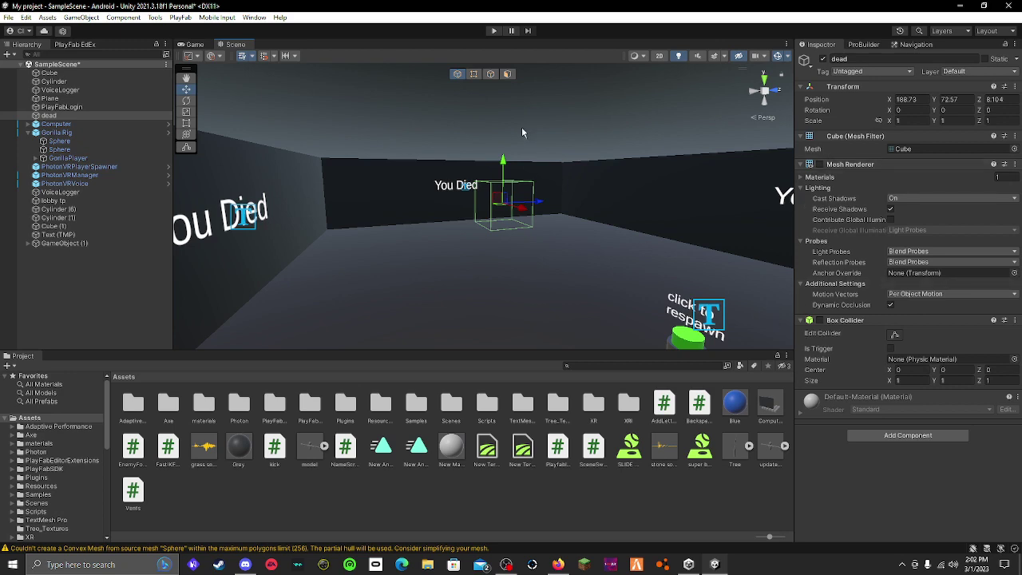
Reselect the lava cube and review its Move Up, Reset Height, Teleporter With Delay and Mesh Collider components.
{"action": "right_click_drag", "start_coordinate": [521, 128], "coordinate": [482, 191]}
{"action": "key", "text": "w"}
{"action": "left_click", "coordinate": [483, 193]}
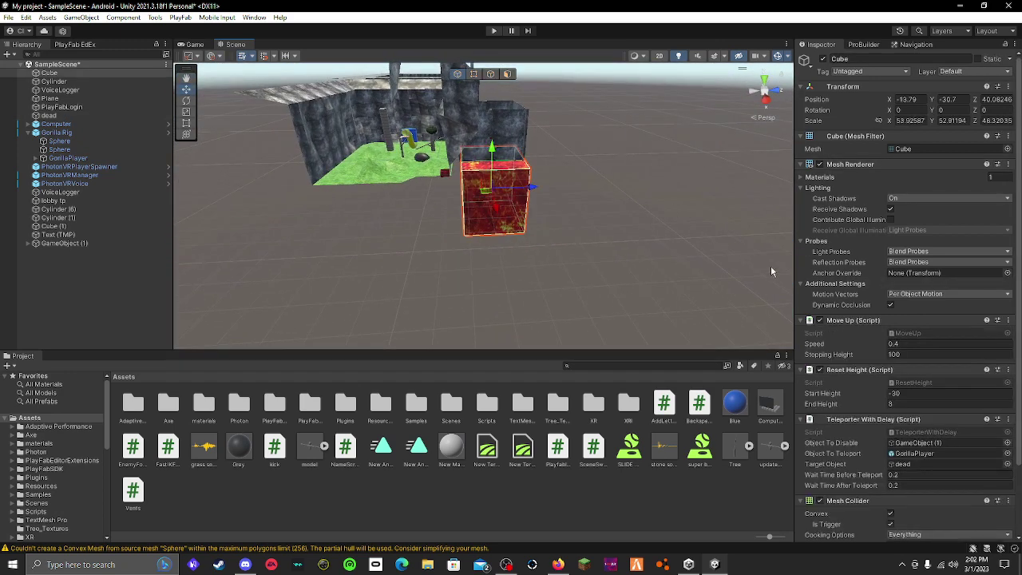
{"action": "scroll", "coordinate": [929, 390], "scroll_direction": "down", "scroll_amount": 1}
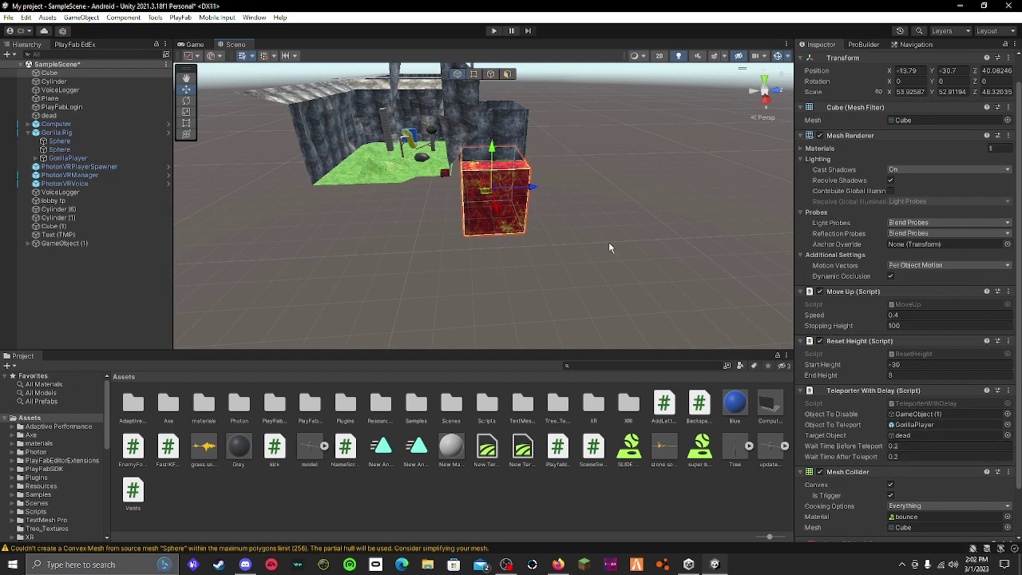
Select the lobby tp object and inspect its components and its placement inside the red wooden box.
{"action": "right_click_drag", "start_coordinate": [609, 247], "coordinate": [568, 145]}
{"action": "left_click", "coordinate": [519, 182]}
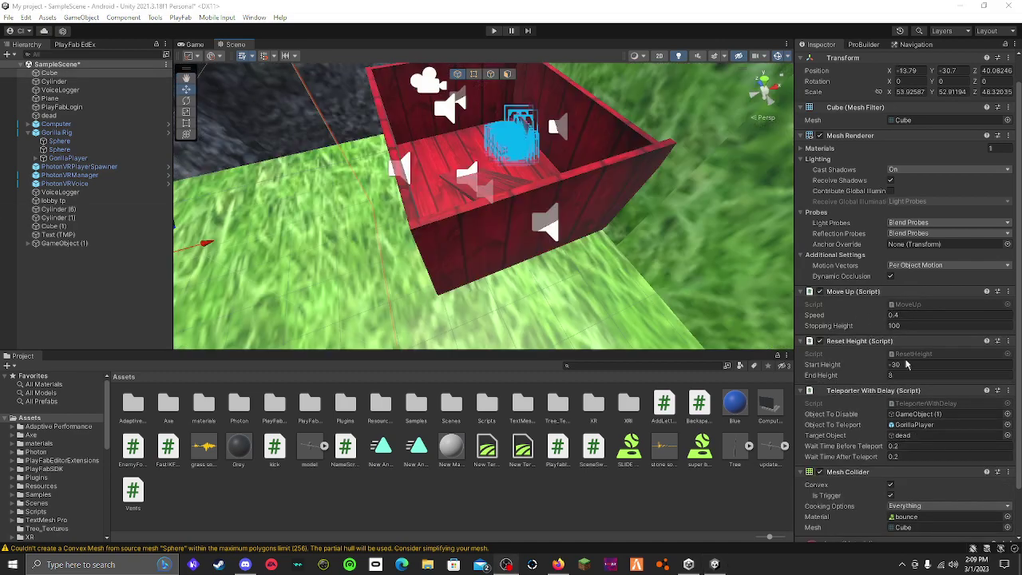
{"action": "mouse_move", "coordinate": [706, 214]}
{"action": "right_mouse_down"}
{"action": "mouse_move", "coordinate": [821, 183]}
{"action": "mouse_move", "coordinate": [869, 184]}
{"action": "mouse_move", "coordinate": [712, 196]}
{"action": "right_mouse_up"}
{"action": "left_click", "coordinate": [142, 200]}
{"action": "right_click_drag", "start_coordinate": [385, 177], "coordinate": [414, 191]}
{"action": "scroll", "coordinate": [414, 192], "scroll_direction": "down", "scroll_amount": 1}
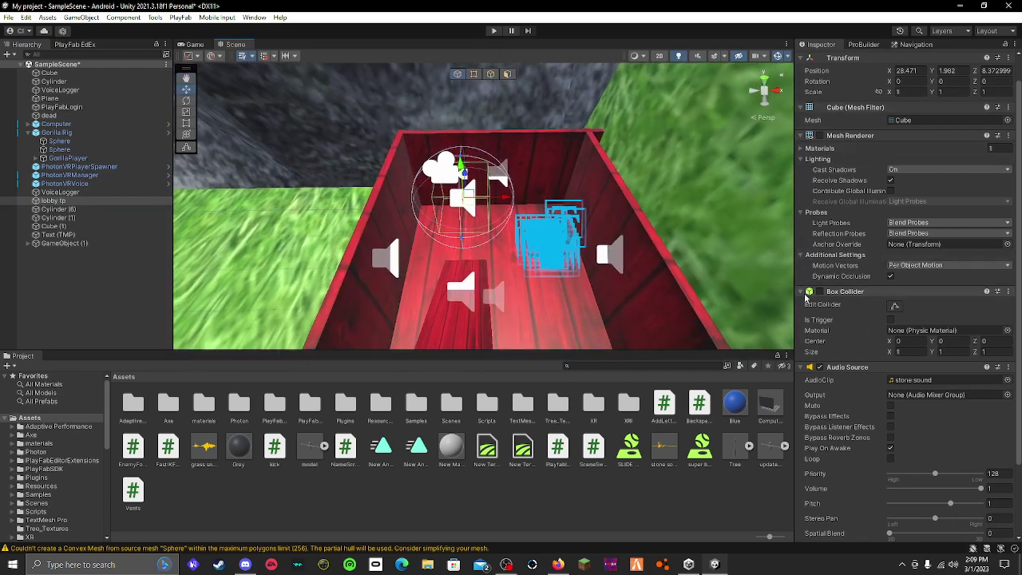
Select the "click to respawn" button cylinder in the death room and review its teleporter, Change Server and Audio Source components.
{"action": "right_click_drag", "start_coordinate": [678, 235], "coordinate": [491, 154]}
{"action": "key", "text": "s"}
{"action": "key", "text": "w"}
{"action": "key", "text": "s"}
{"action": "left_click", "coordinate": [472, 190]}
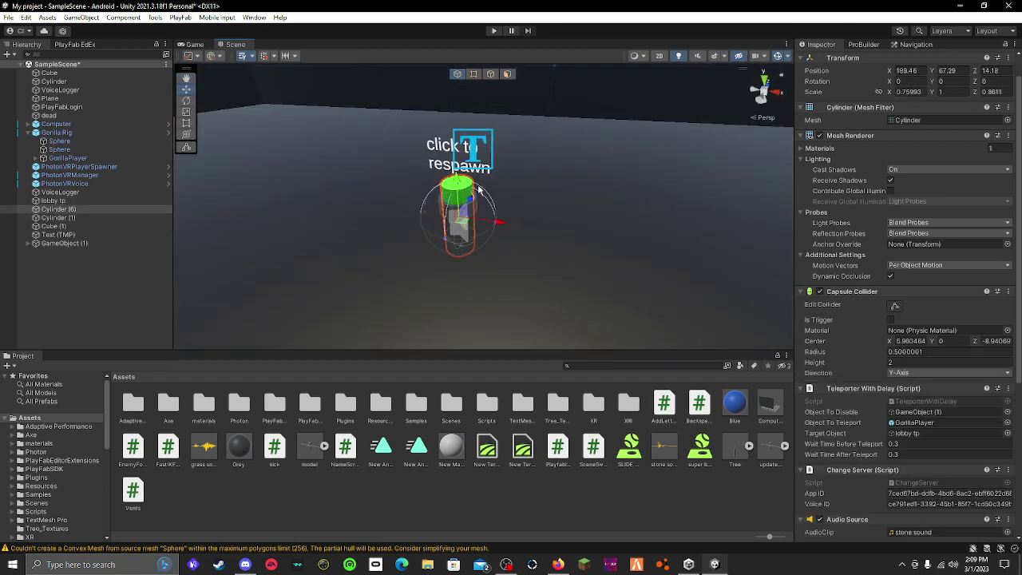
{"action": "scroll", "coordinate": [888, 354], "scroll_direction": "down", "scroll_amount": 3}
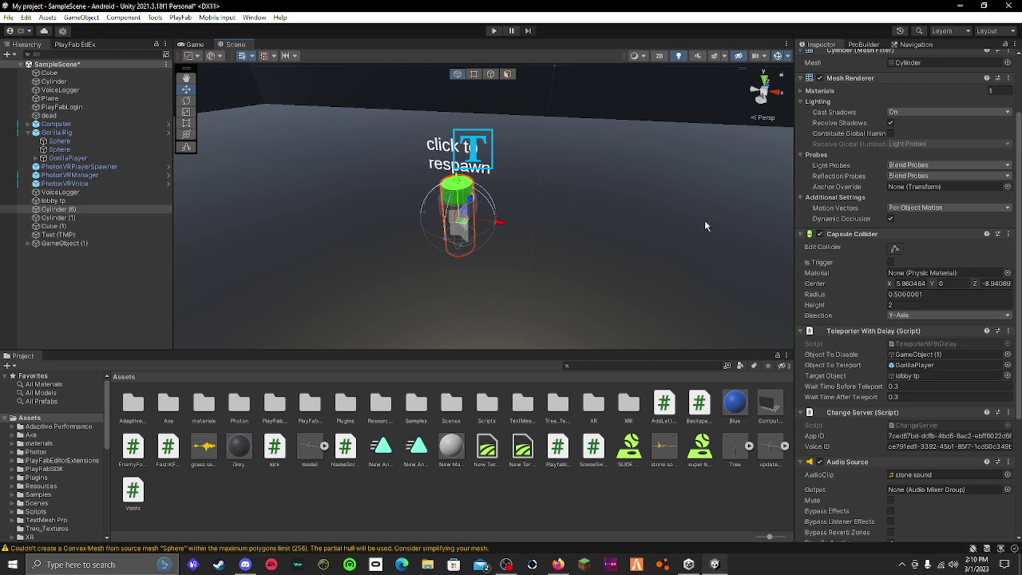
Look over the map's stone shaft, grassy playground, surrounding lava cube and distant death room in the scene.
{"action": "right_click_drag", "start_coordinate": [705, 225], "coordinate": [216, 25]}
{"action": "key", "text": "w"}
{"action": "key", "text": "s"}
{"action": "key", "text": "a"}
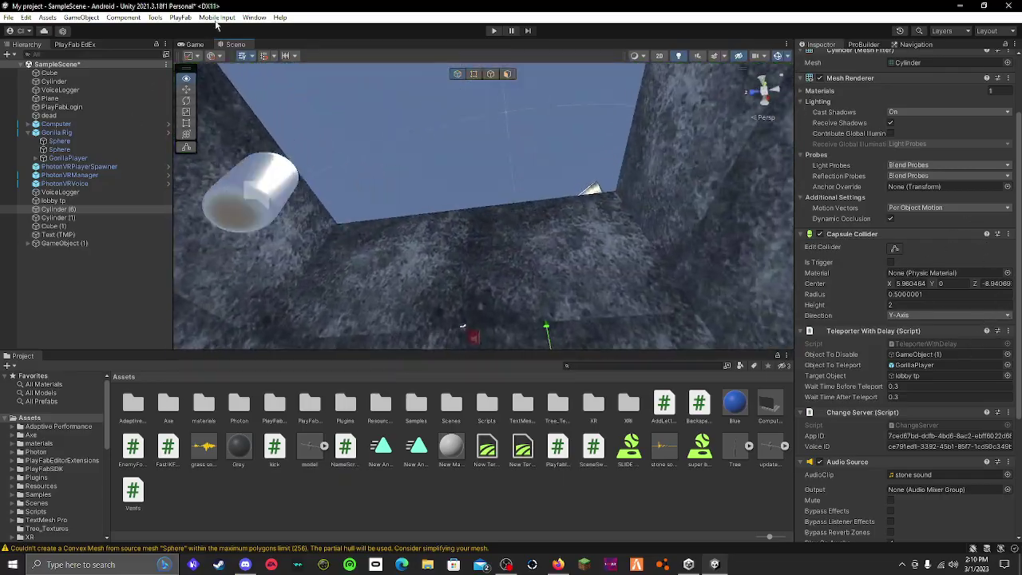
{"action": "right_click_drag", "start_coordinate": [258, 107], "coordinate": [875, 315]}
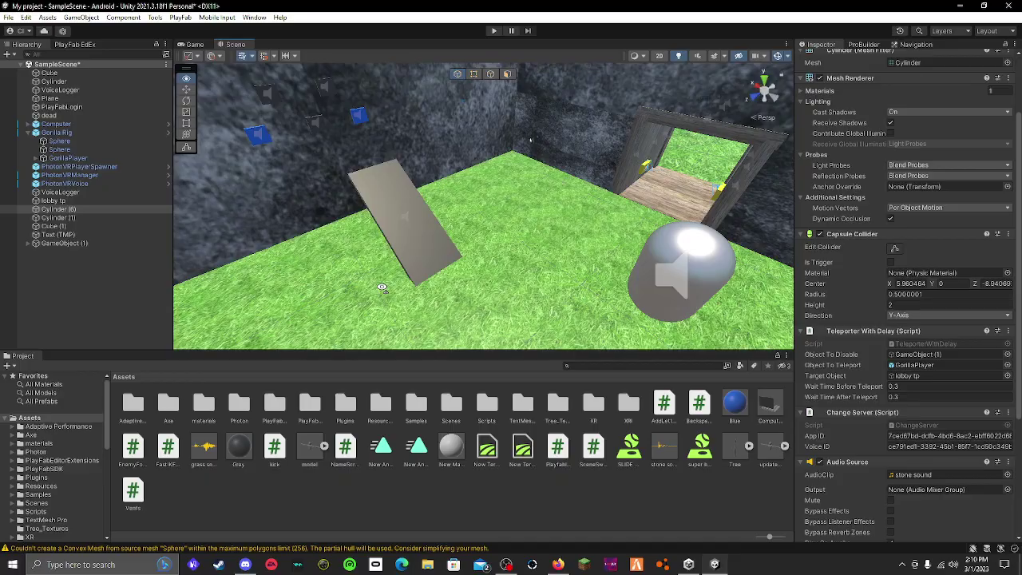
{"action": "right_click_drag", "start_coordinate": [645, 288], "coordinate": [858, 352]}
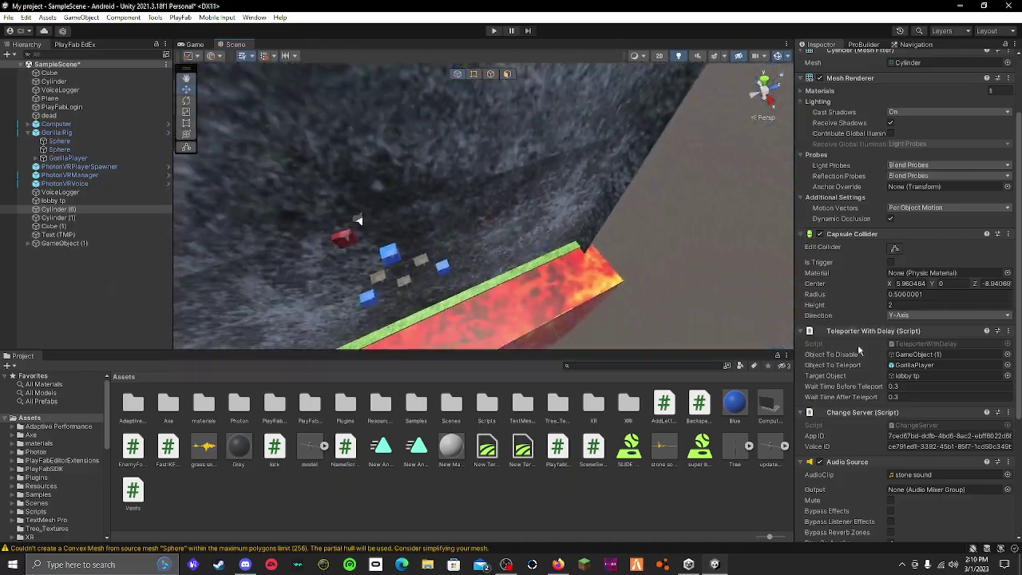
{"action": "right_click_drag", "start_coordinate": [549, 198], "coordinate": [681, 186]}
{"action": "key", "text": "f"}
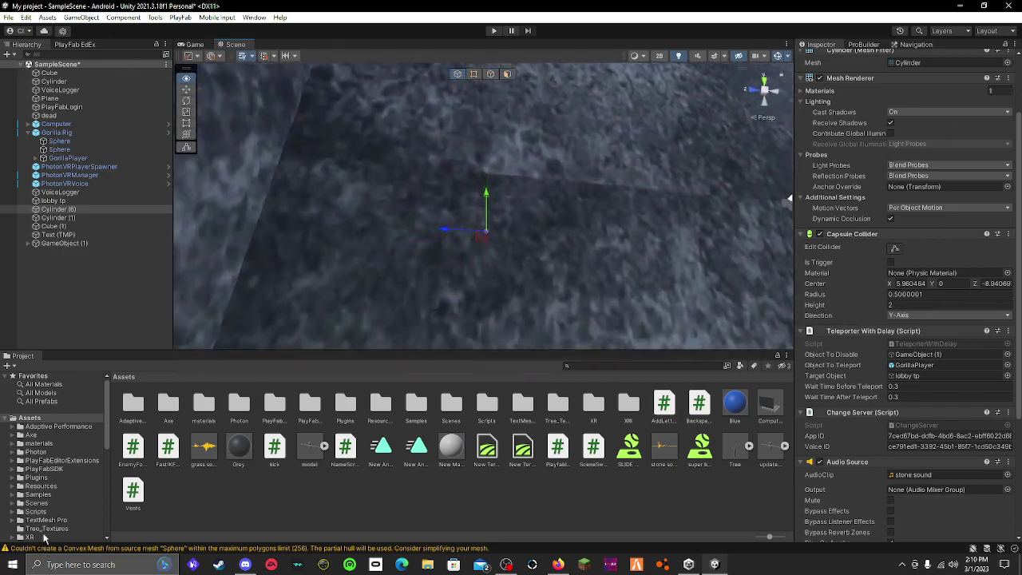
{"action": "scroll", "coordinate": [718, 187], "scroll_direction": "down", "scroll_amount": 10}
{"action": "right_click_drag", "start_coordinate": [577, 87], "coordinate": [394, 104]}
{"action": "right_click_drag", "start_coordinate": [514, 126], "coordinate": [795, 117]}
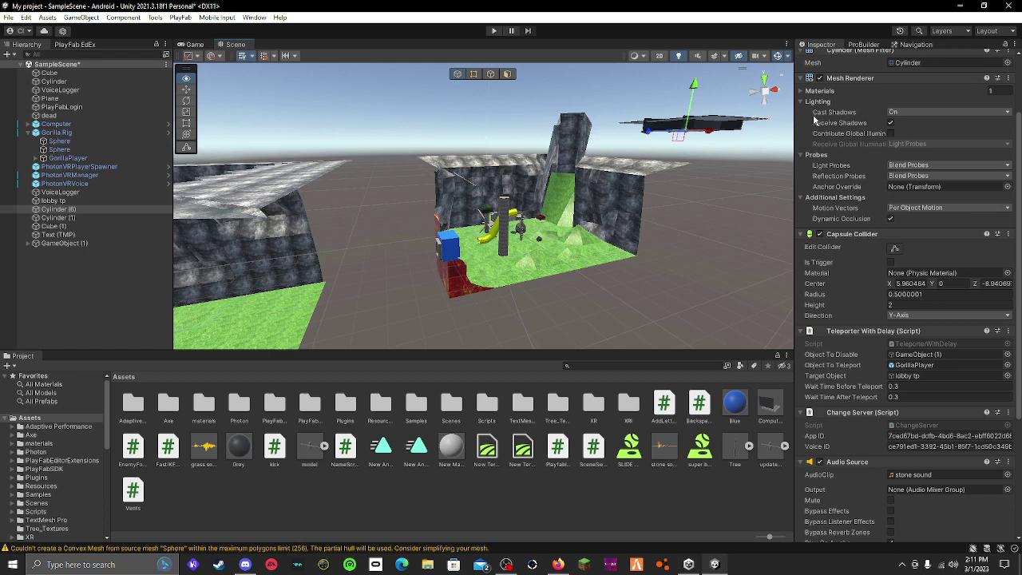
{"action": "right_click_drag", "start_coordinate": [814, 120], "coordinate": [822, 151]}
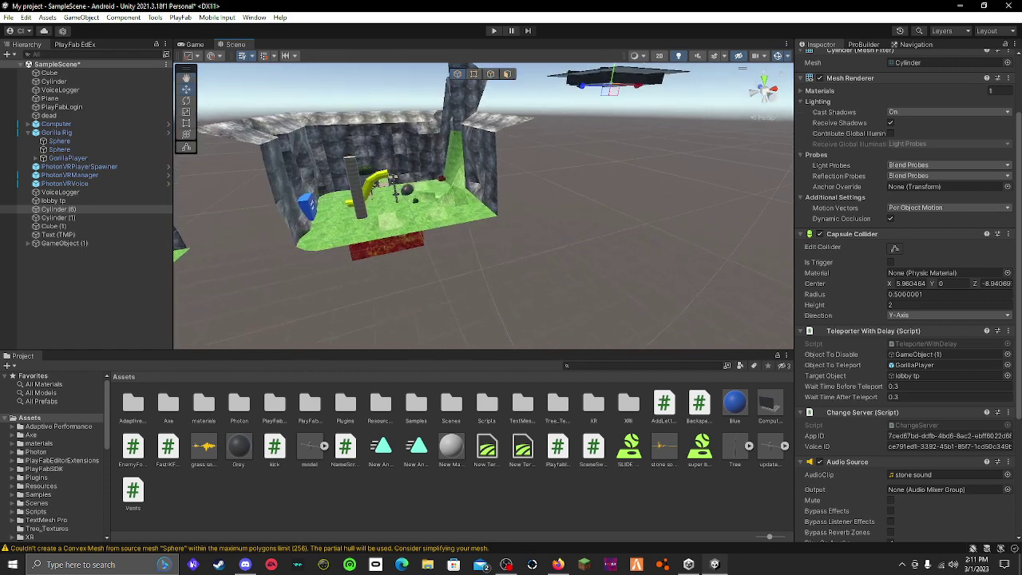